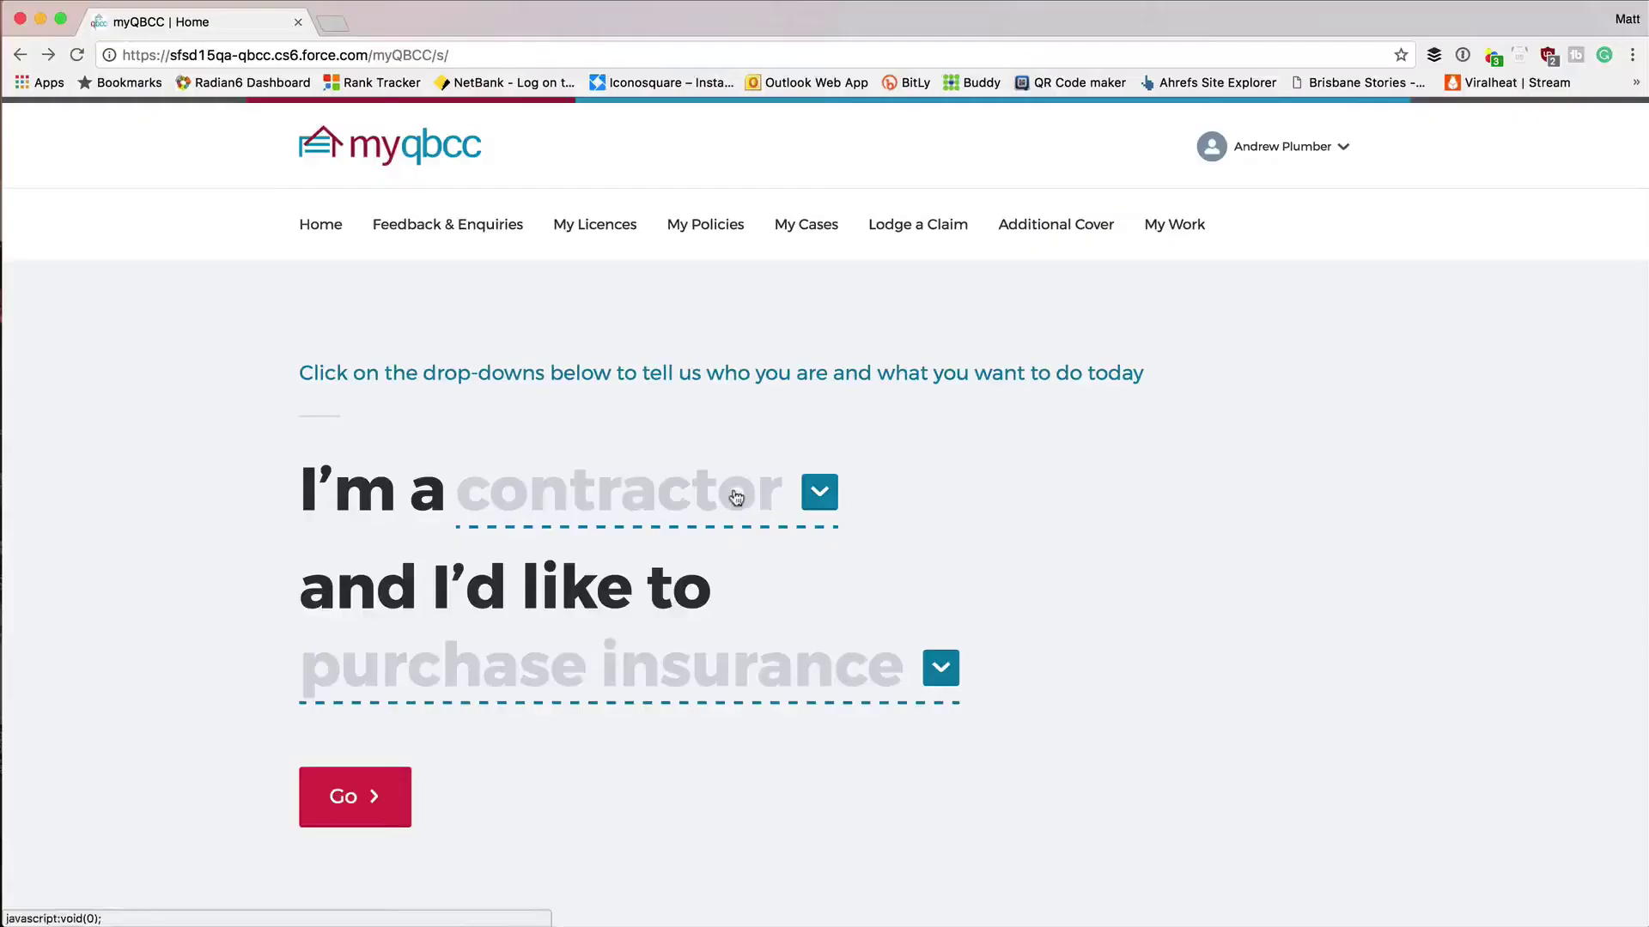
# Choose the occupational licensee role and the 'submit a form 4/4a' task, then go ahead.
pyautogui.click(737, 498)
pyautogui.click(717, 713)
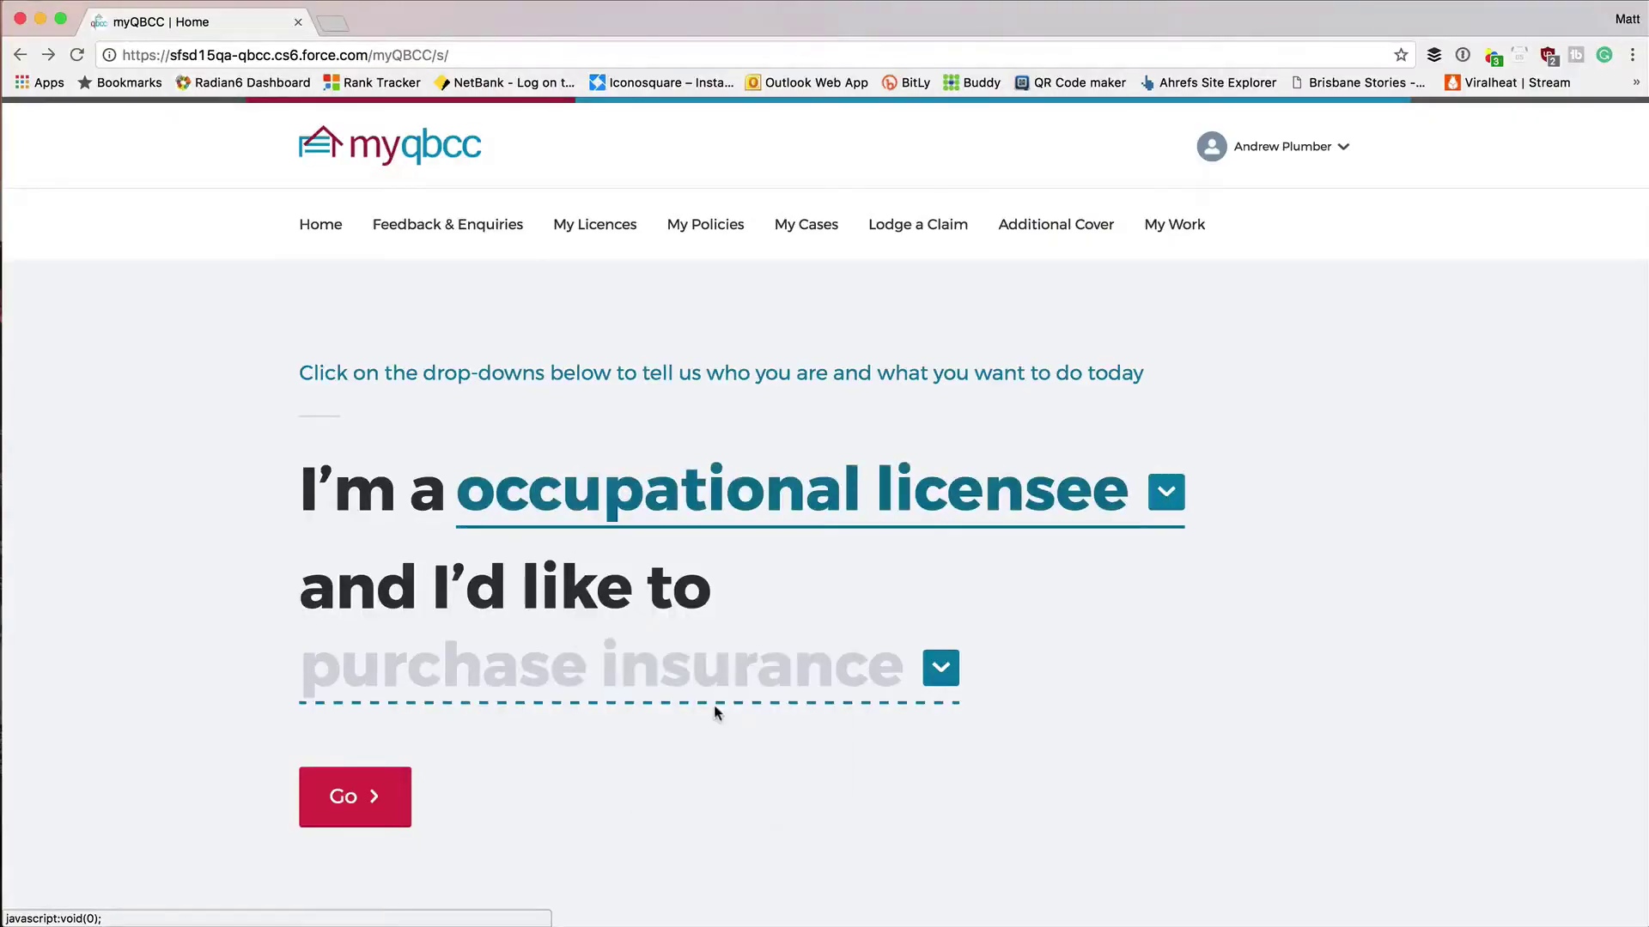
pyautogui.click(941, 669)
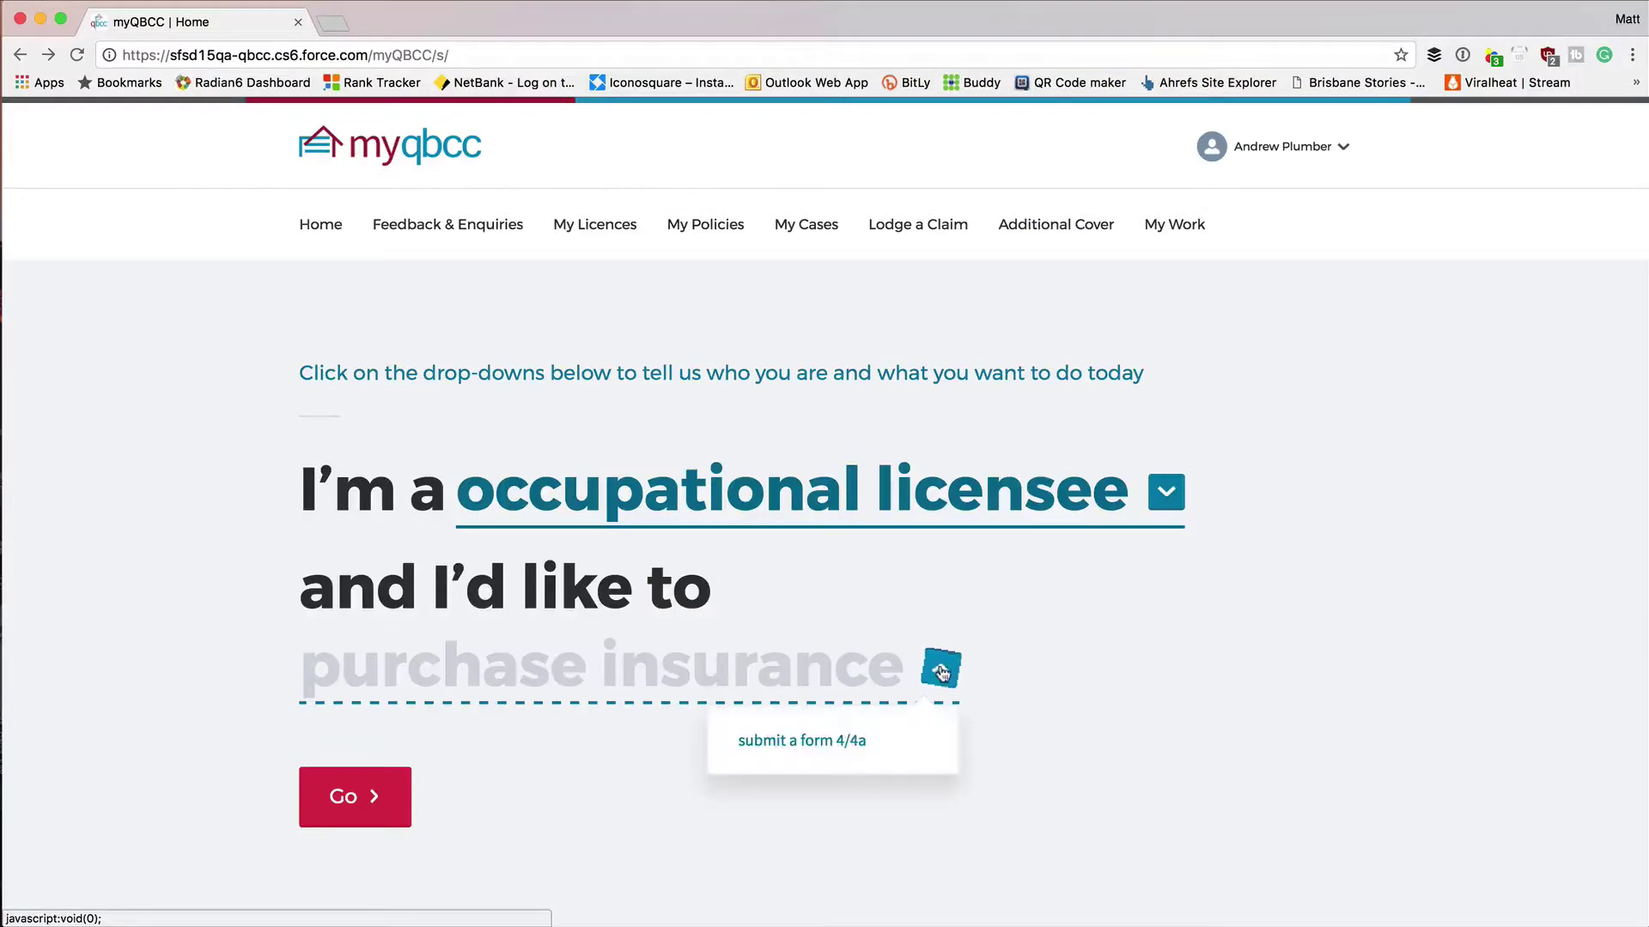
pyautogui.click(844, 741)
pyautogui.click(380, 794)
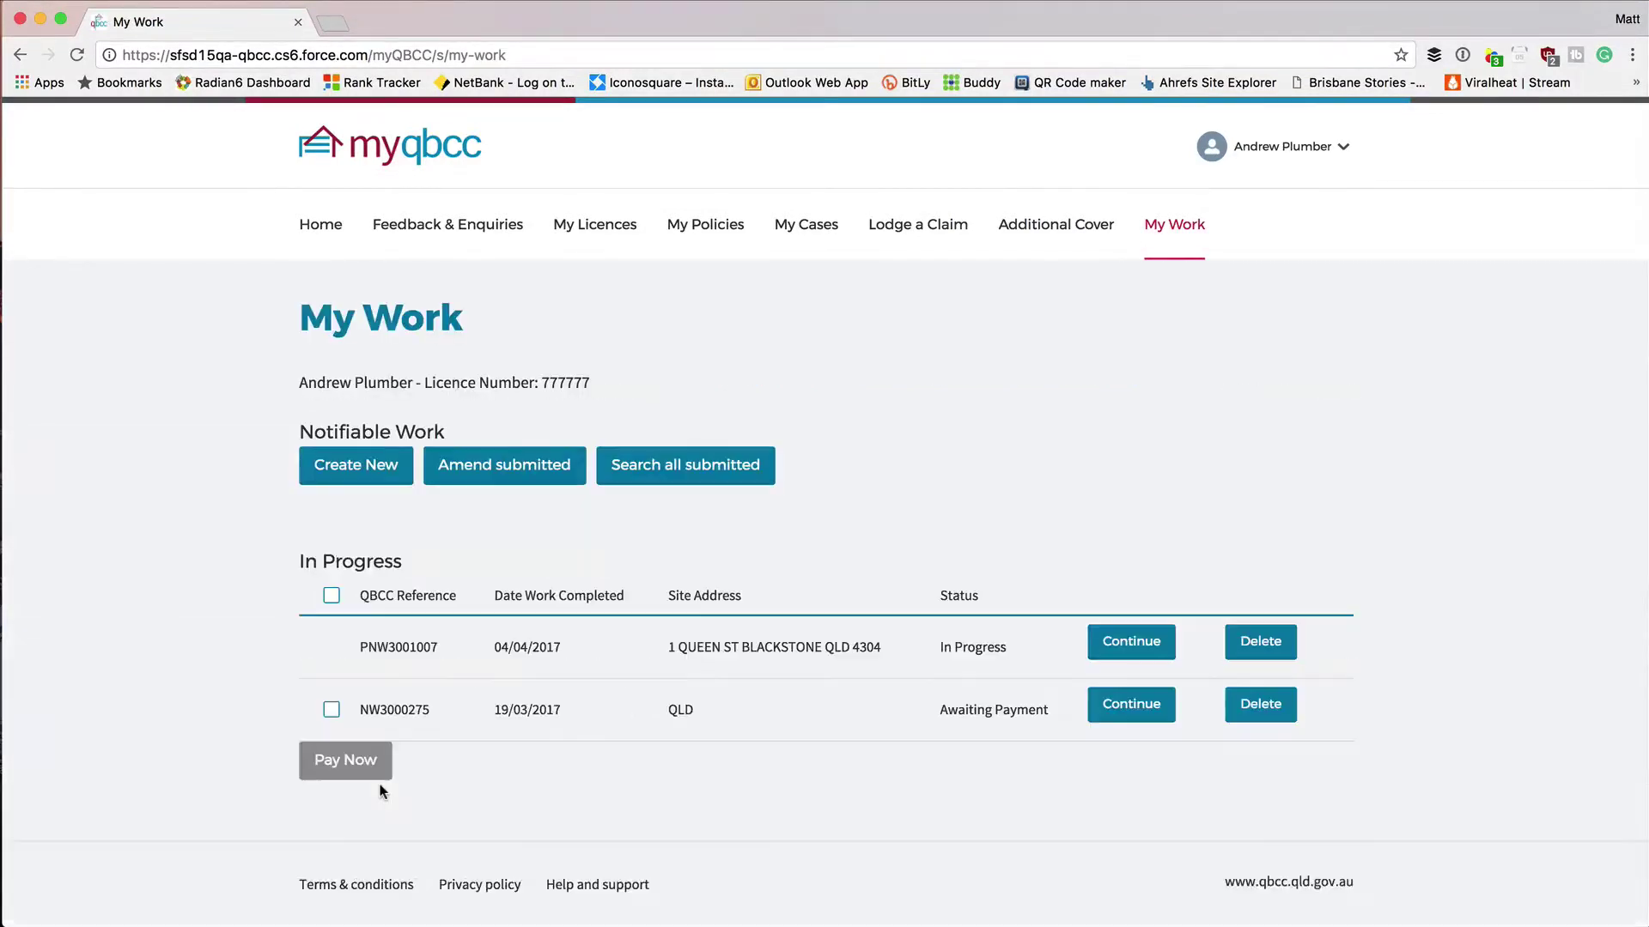
# From the occupational licence's actions, create a new notifiable work record.
pyautogui.click(620, 237)
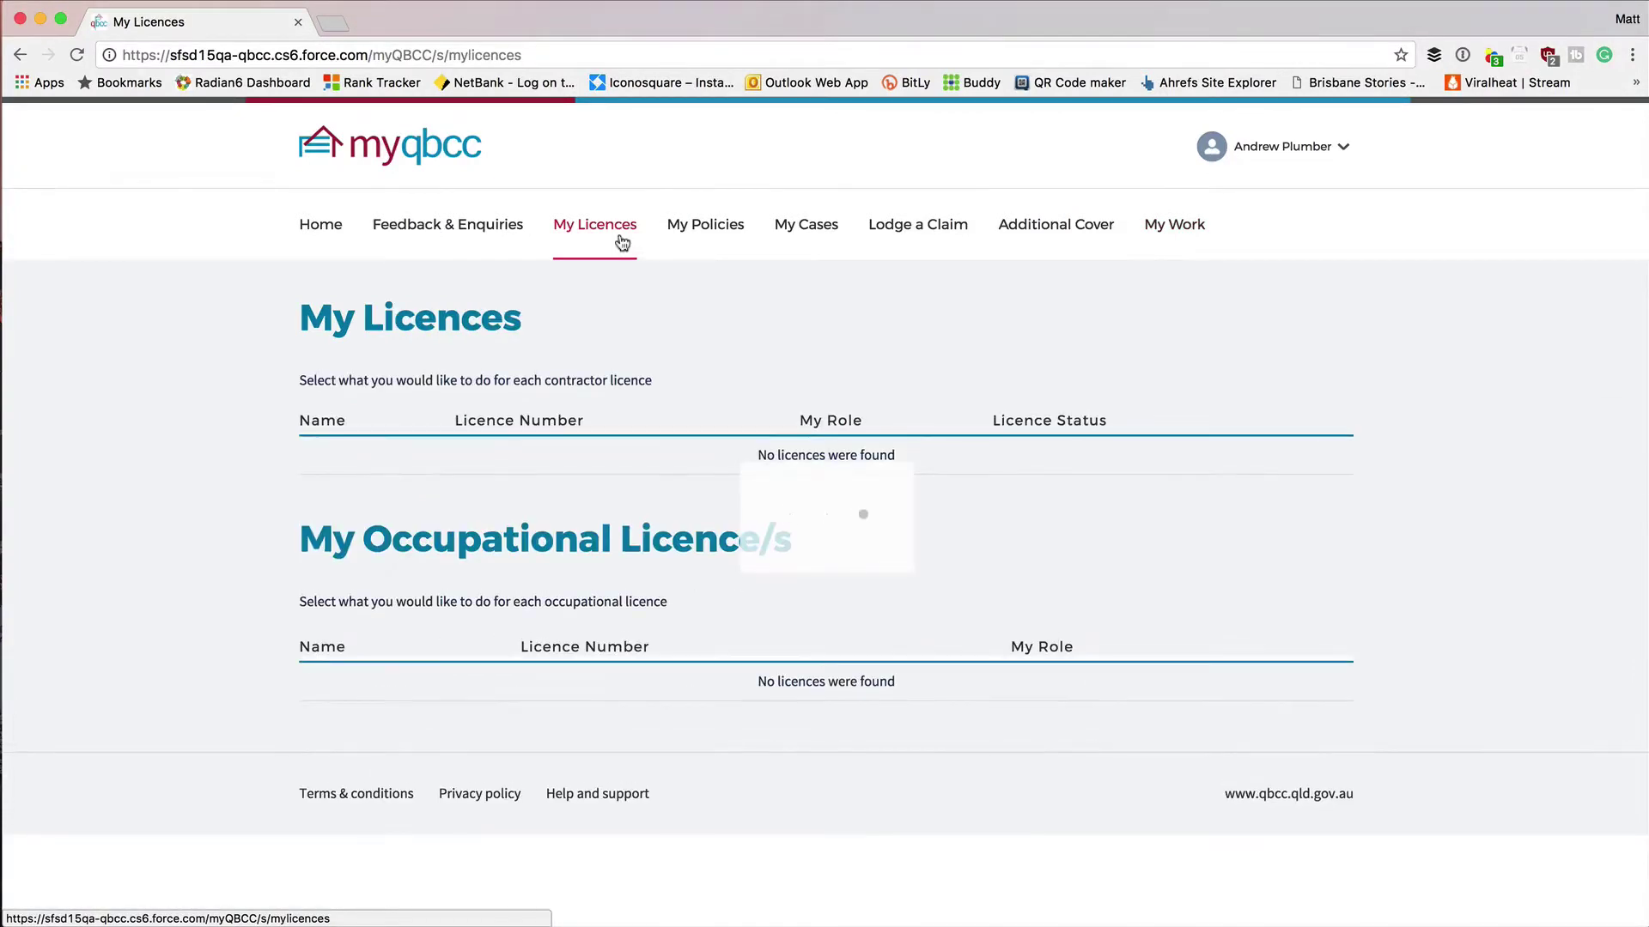
pyautogui.click(1326, 692)
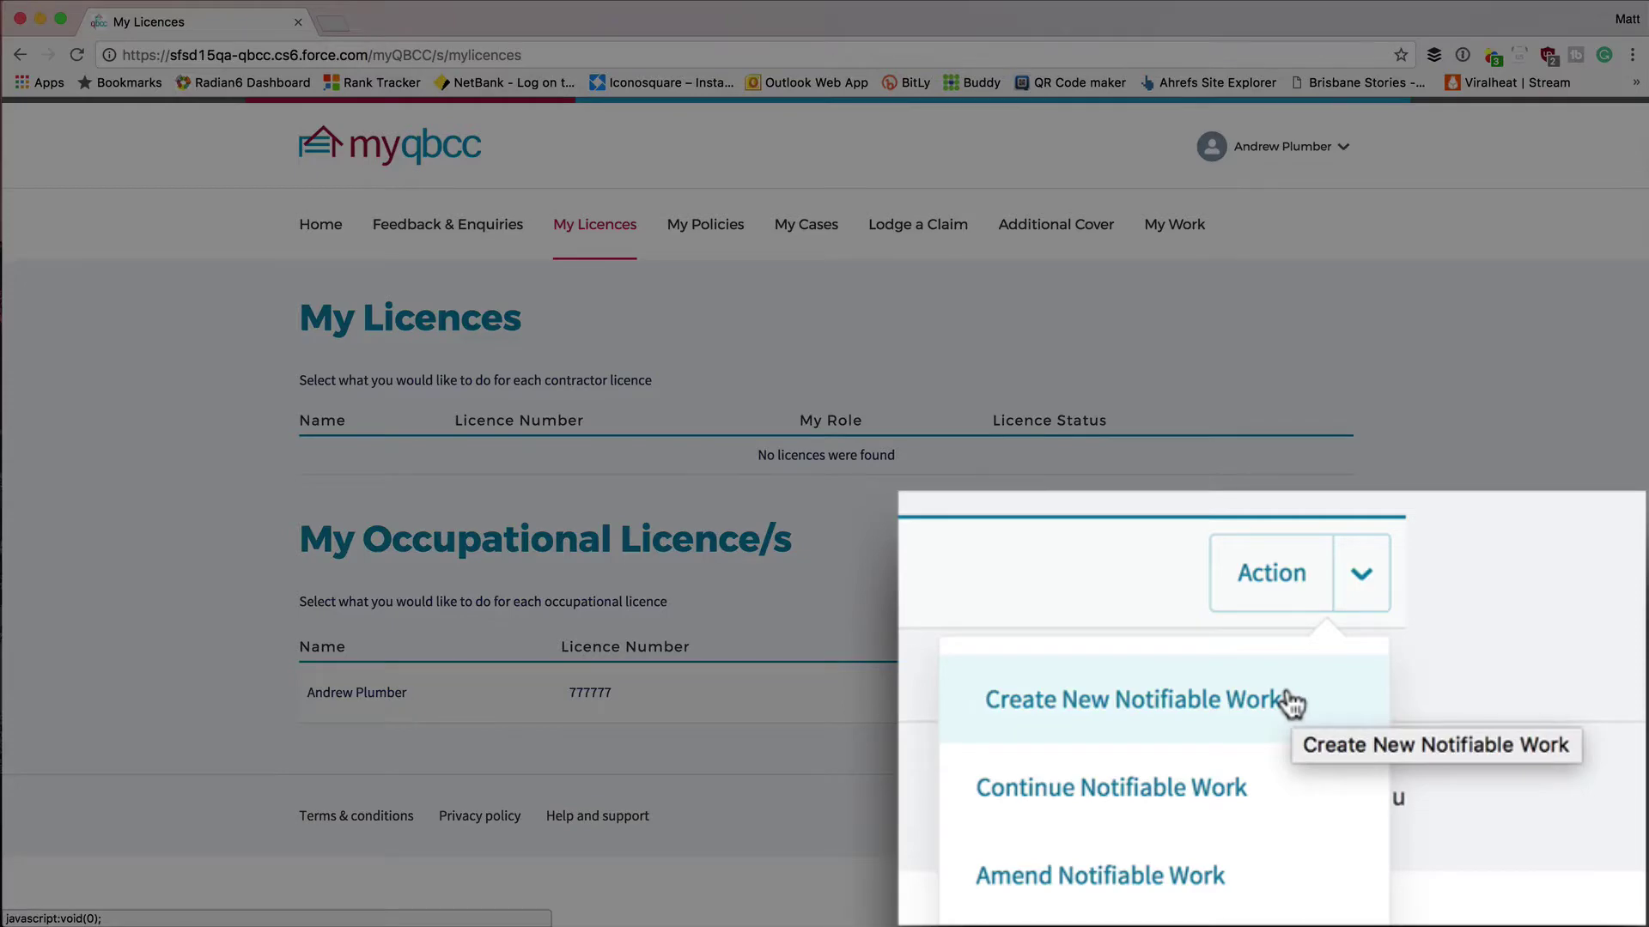
pyautogui.click(1157, 234)
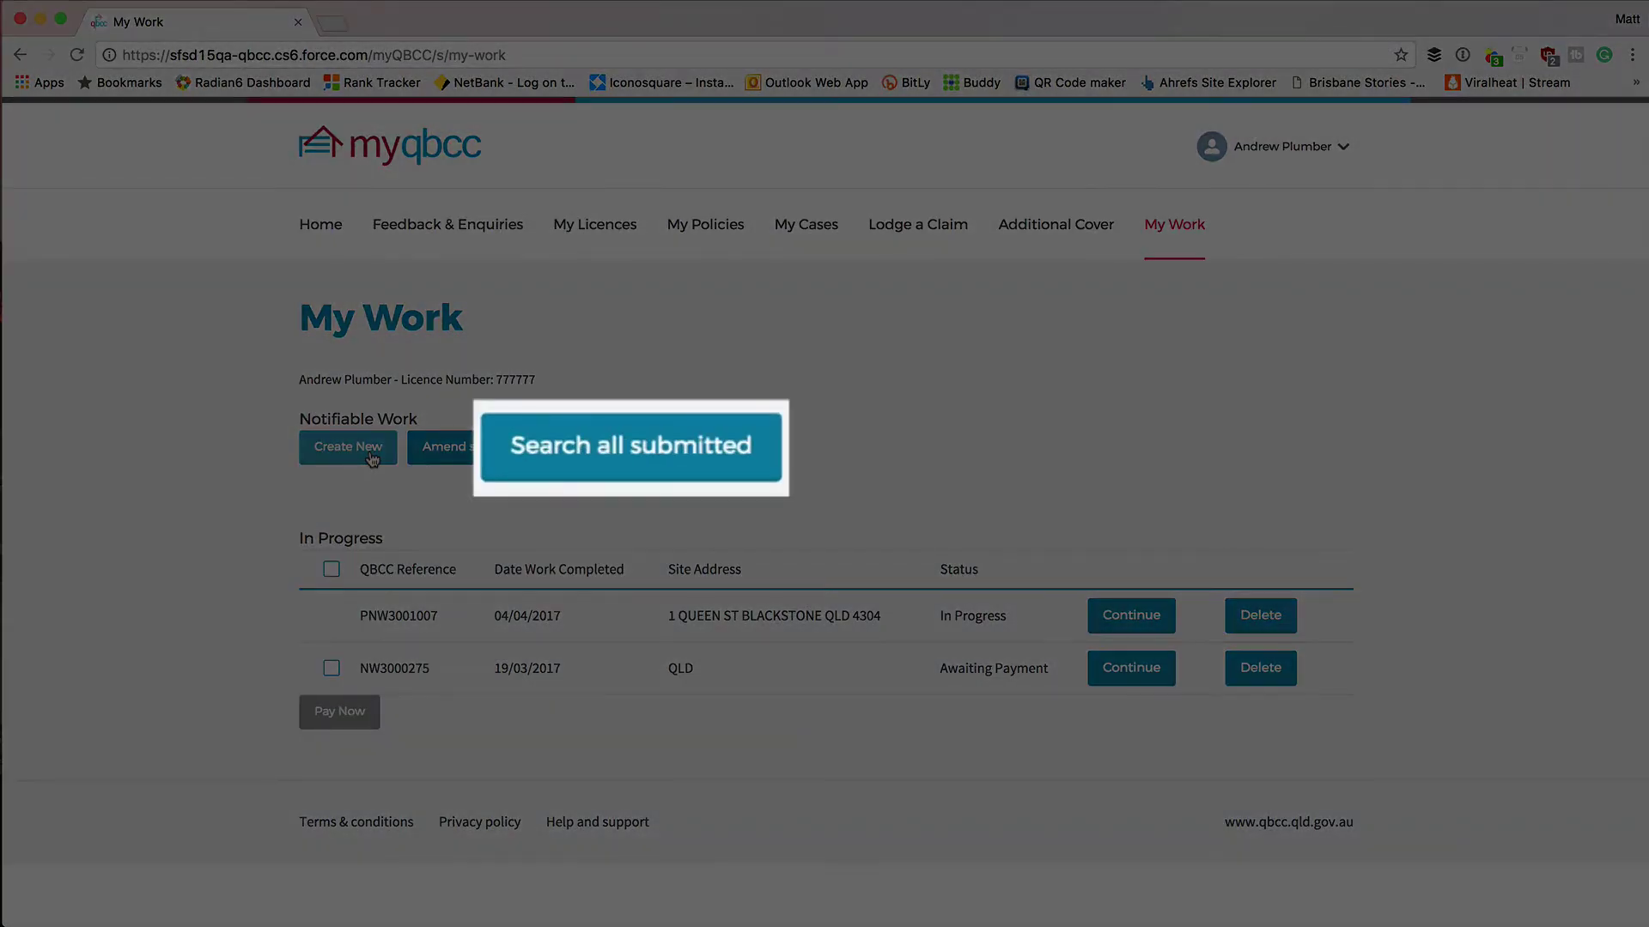
pyautogui.click(348, 447)
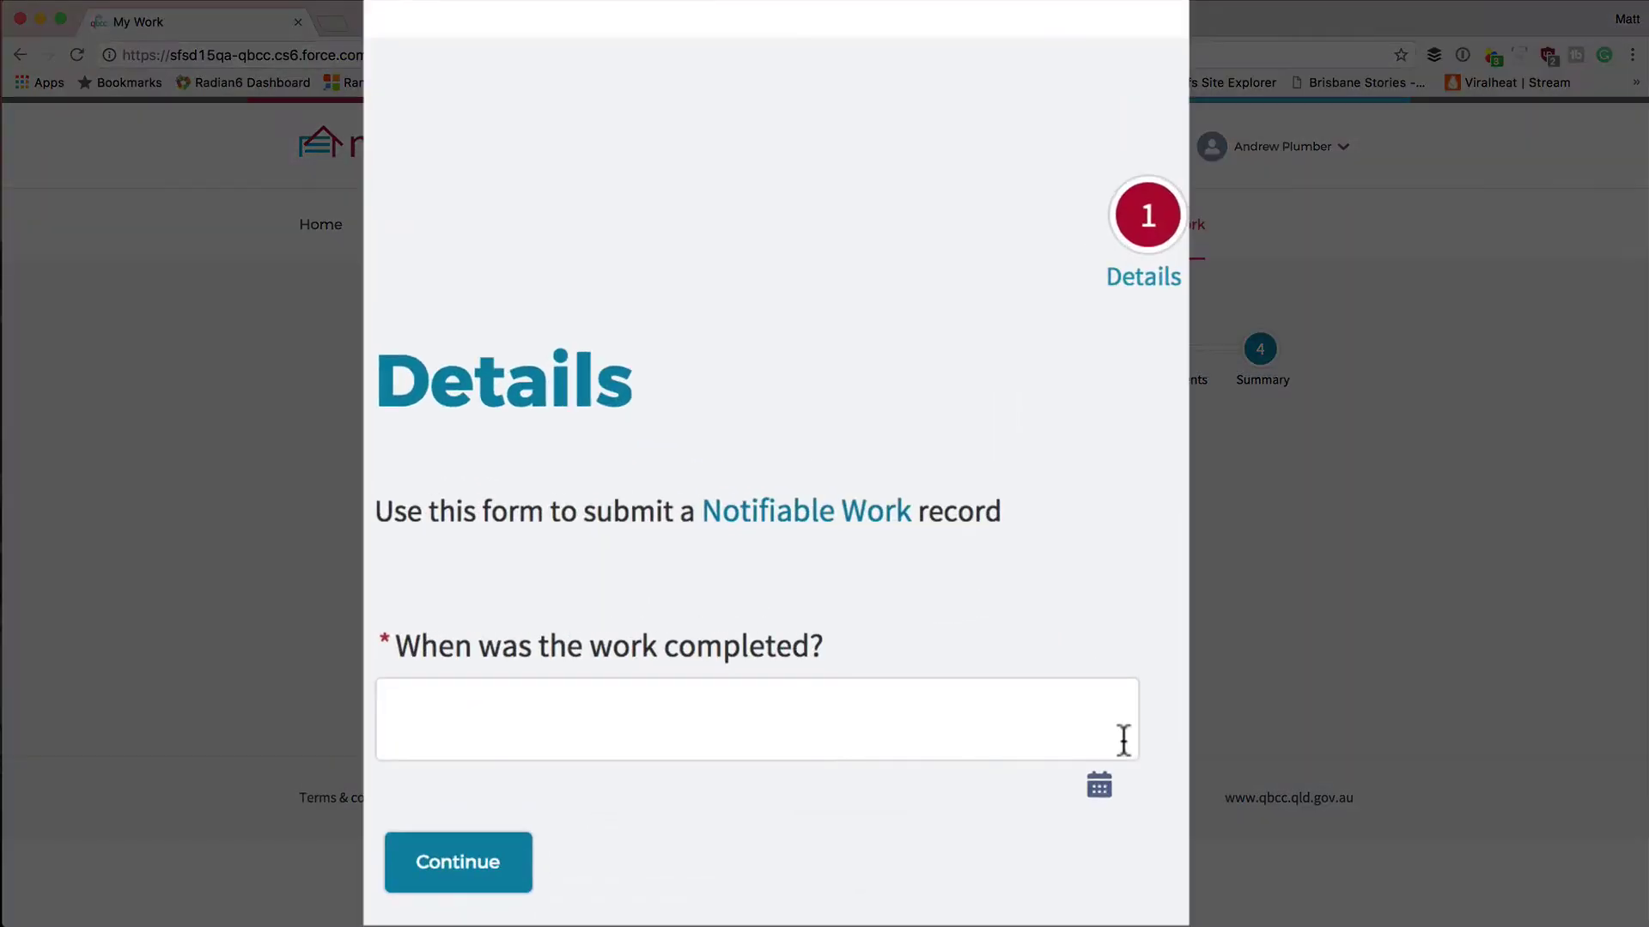
# Set the work completion date to 19 April 2017 (19/04/2017) using the date picker.
pyautogui.click(1099, 785)
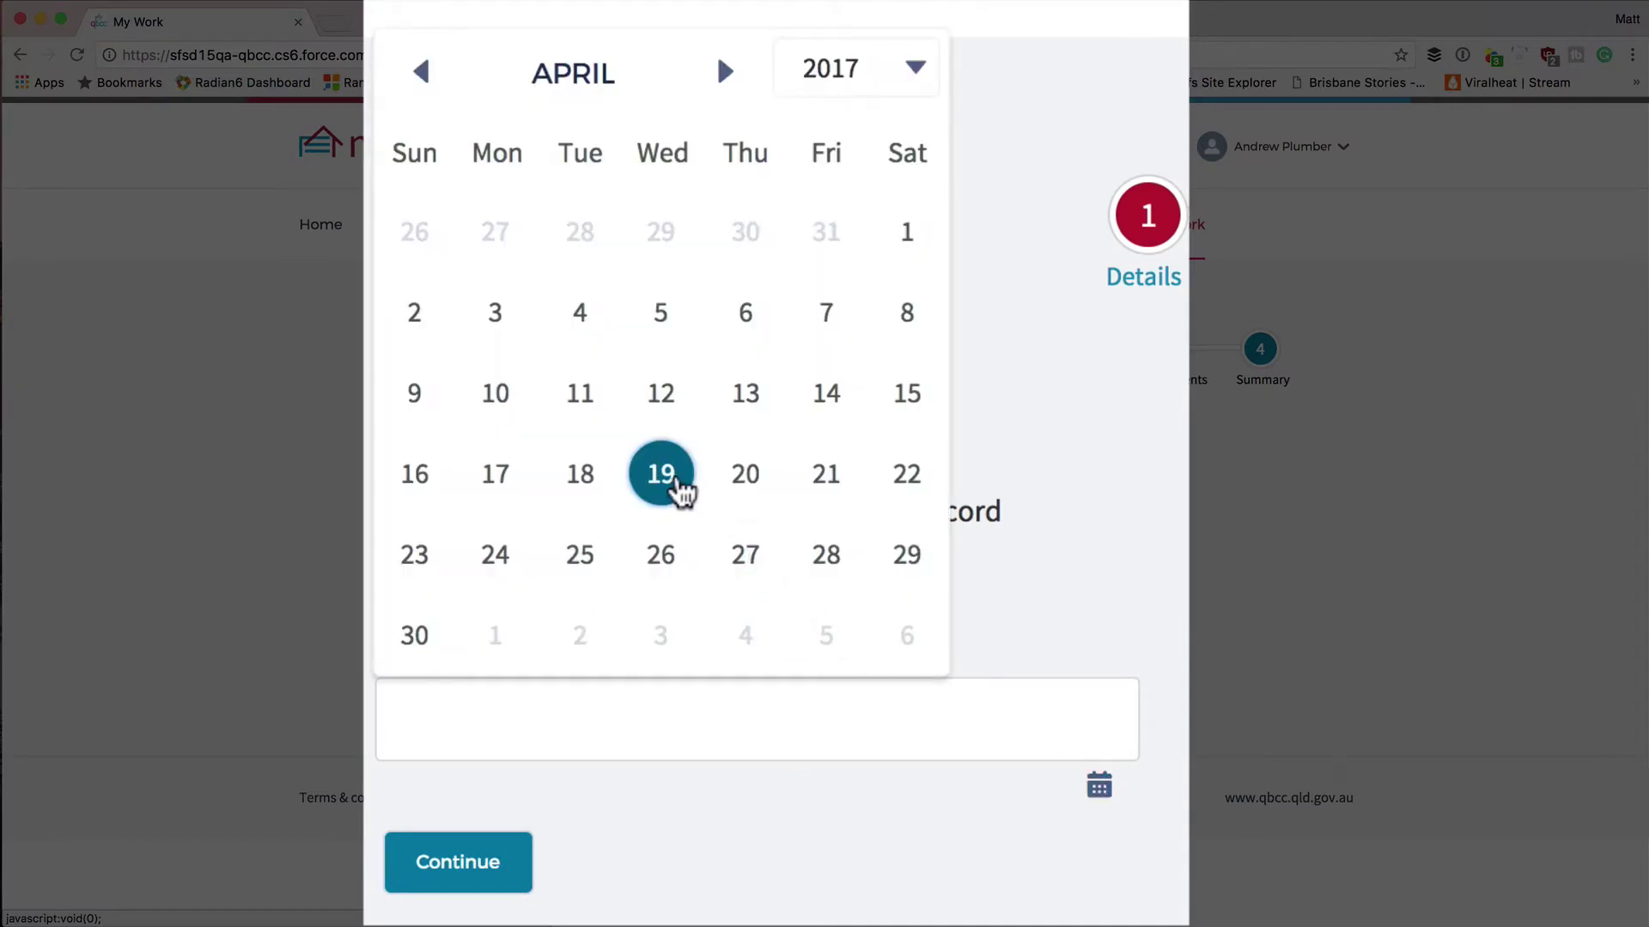
pyautogui.click(677, 483)
pyautogui.scroll(-3, 724, 429)
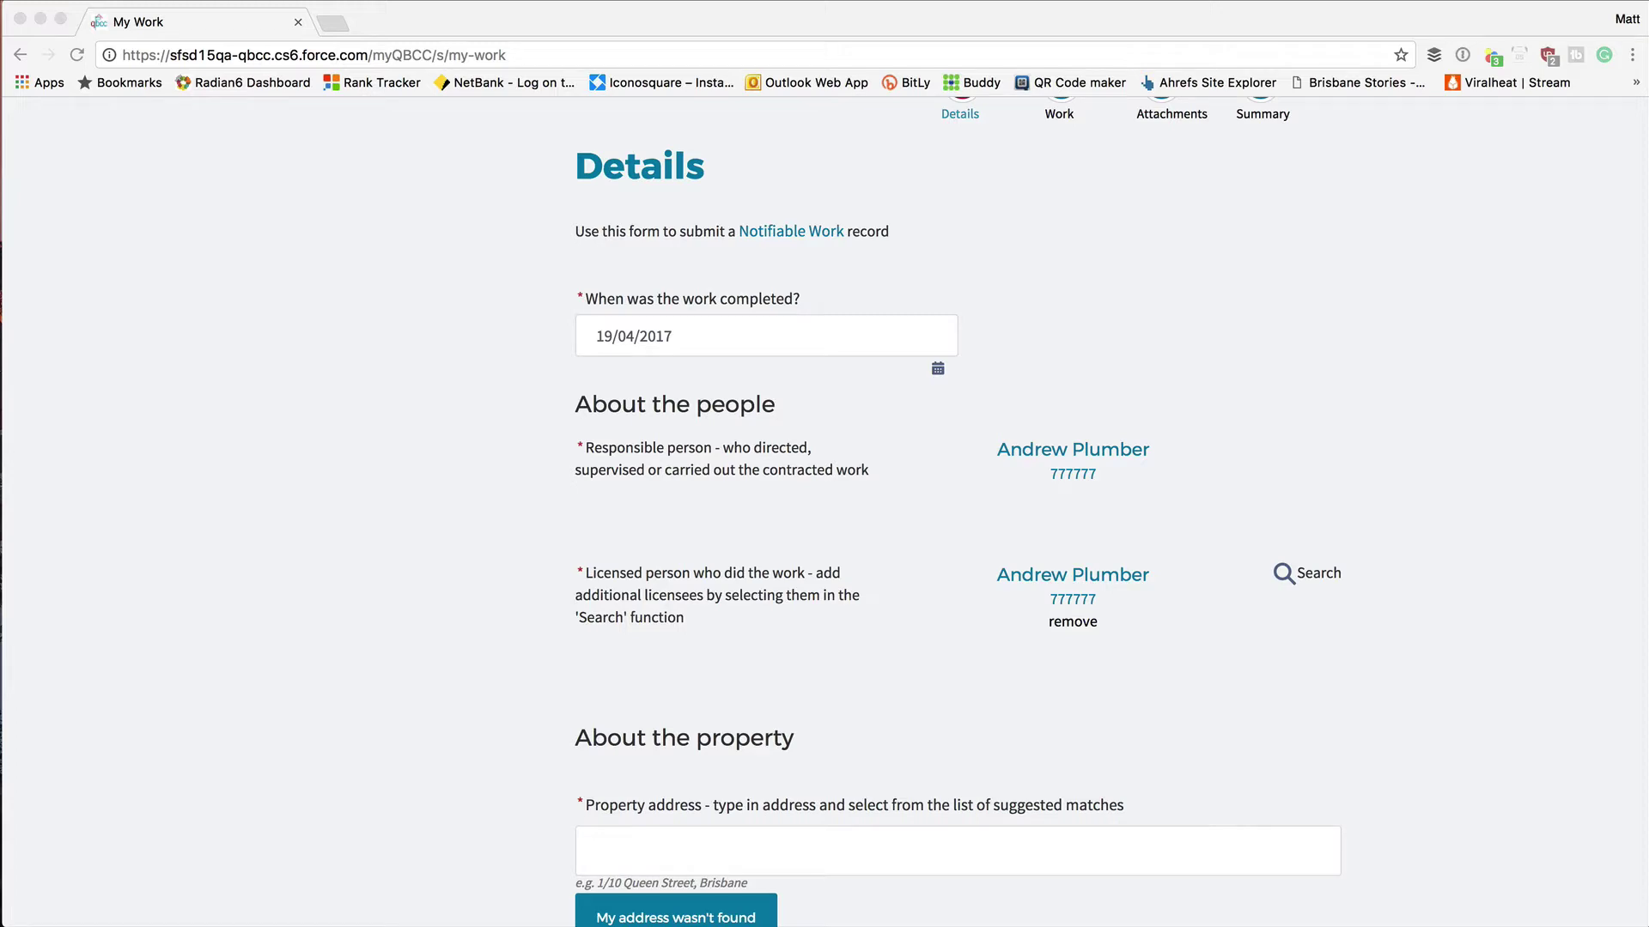
pyautogui.scroll(-1, 1209, 512)
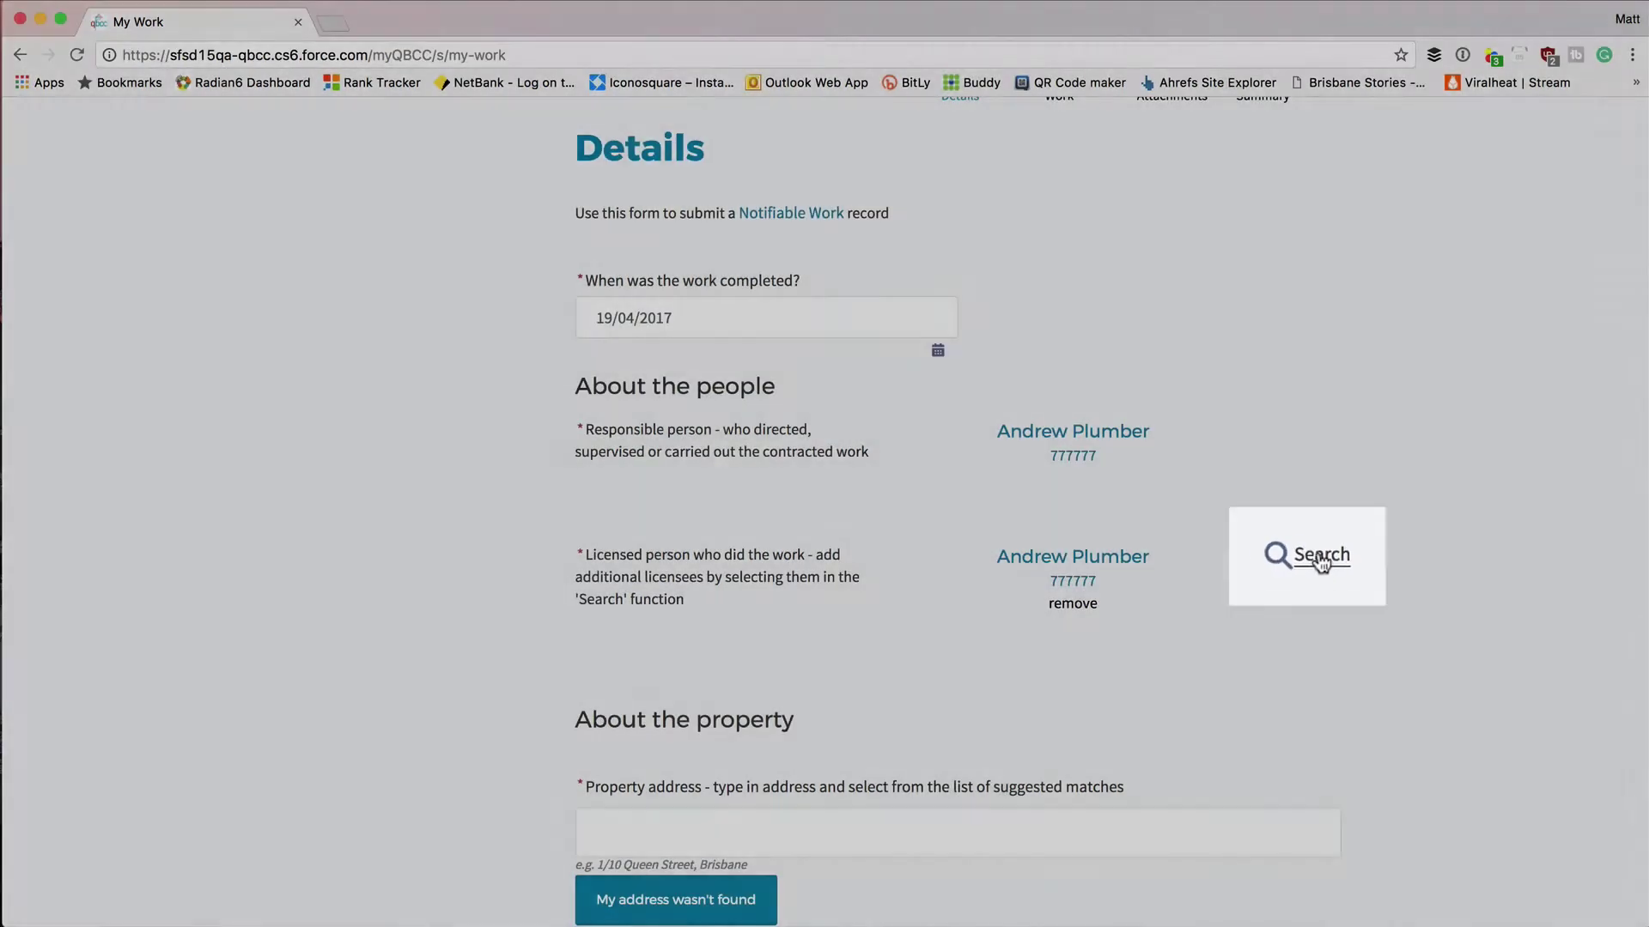
# Search for an additional licensee by first name and surname and add the match.
pyautogui.click(1318, 558)
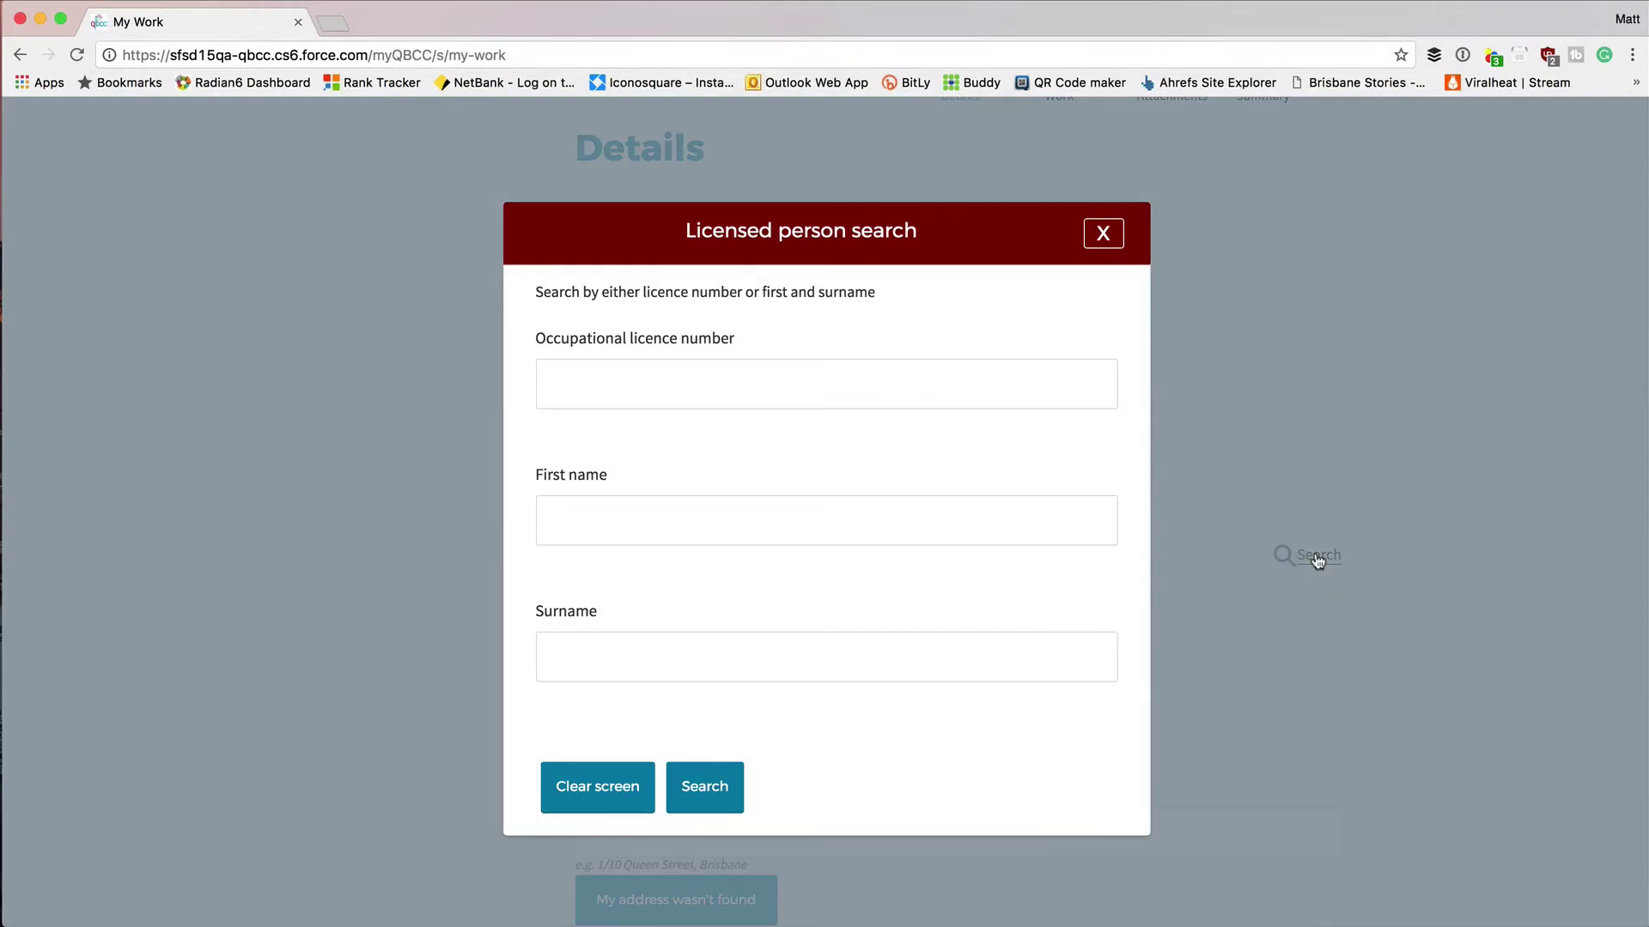
pyautogui.click(765, 513)
pyautogui.write('Del')
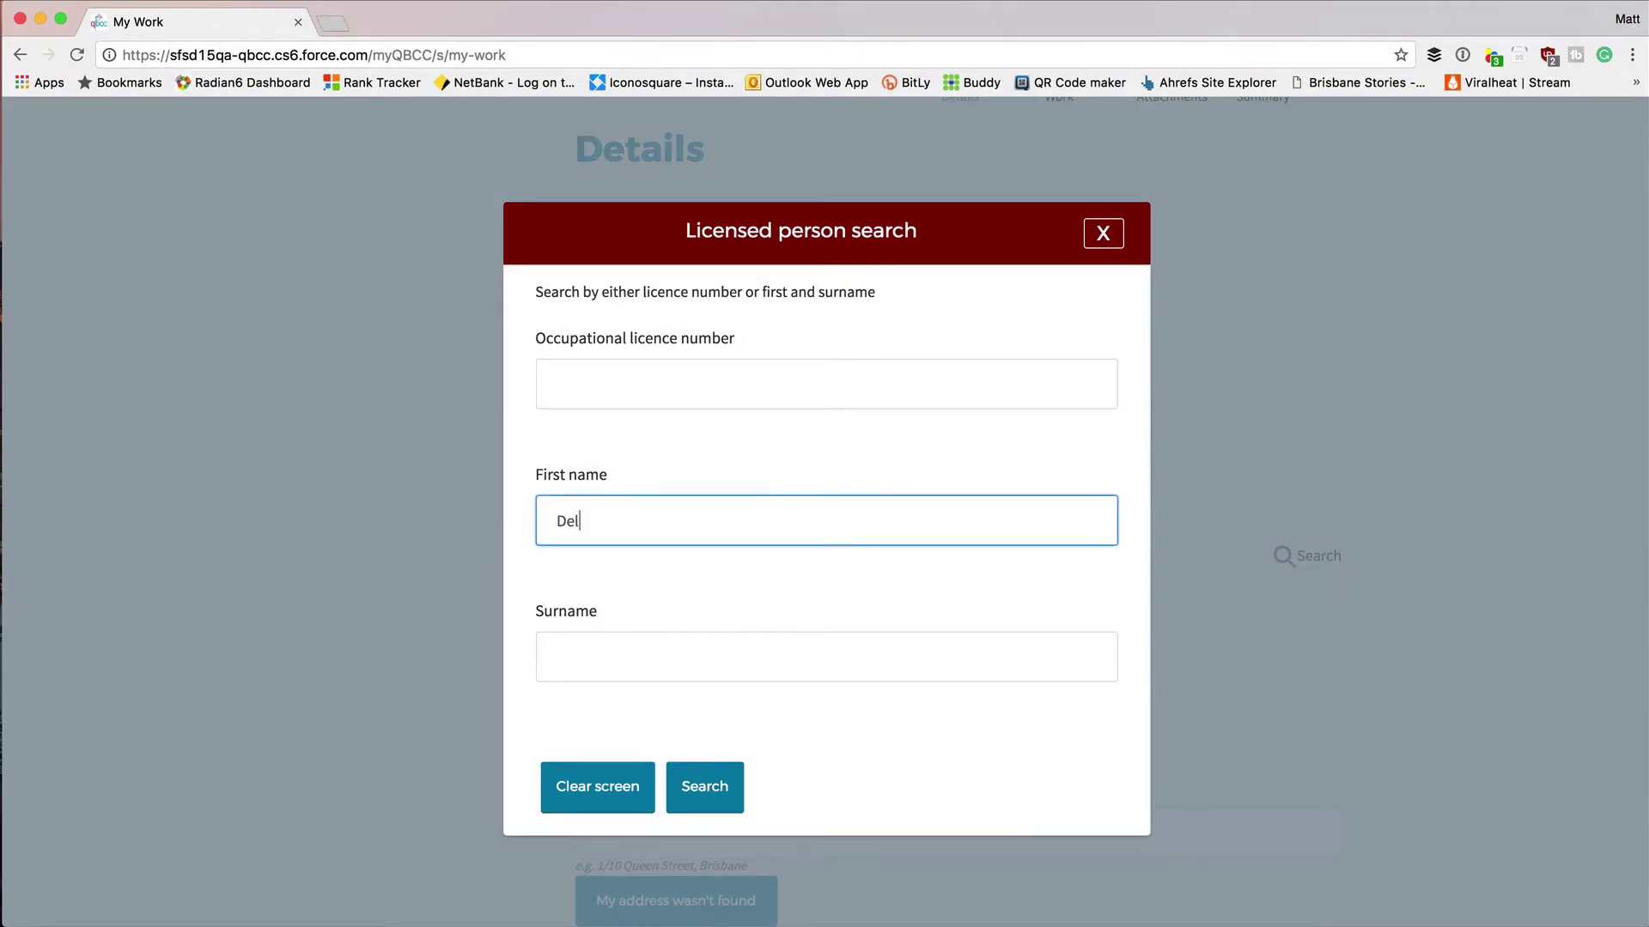
pyautogui.write('ta')
pyautogui.click(700, 640)
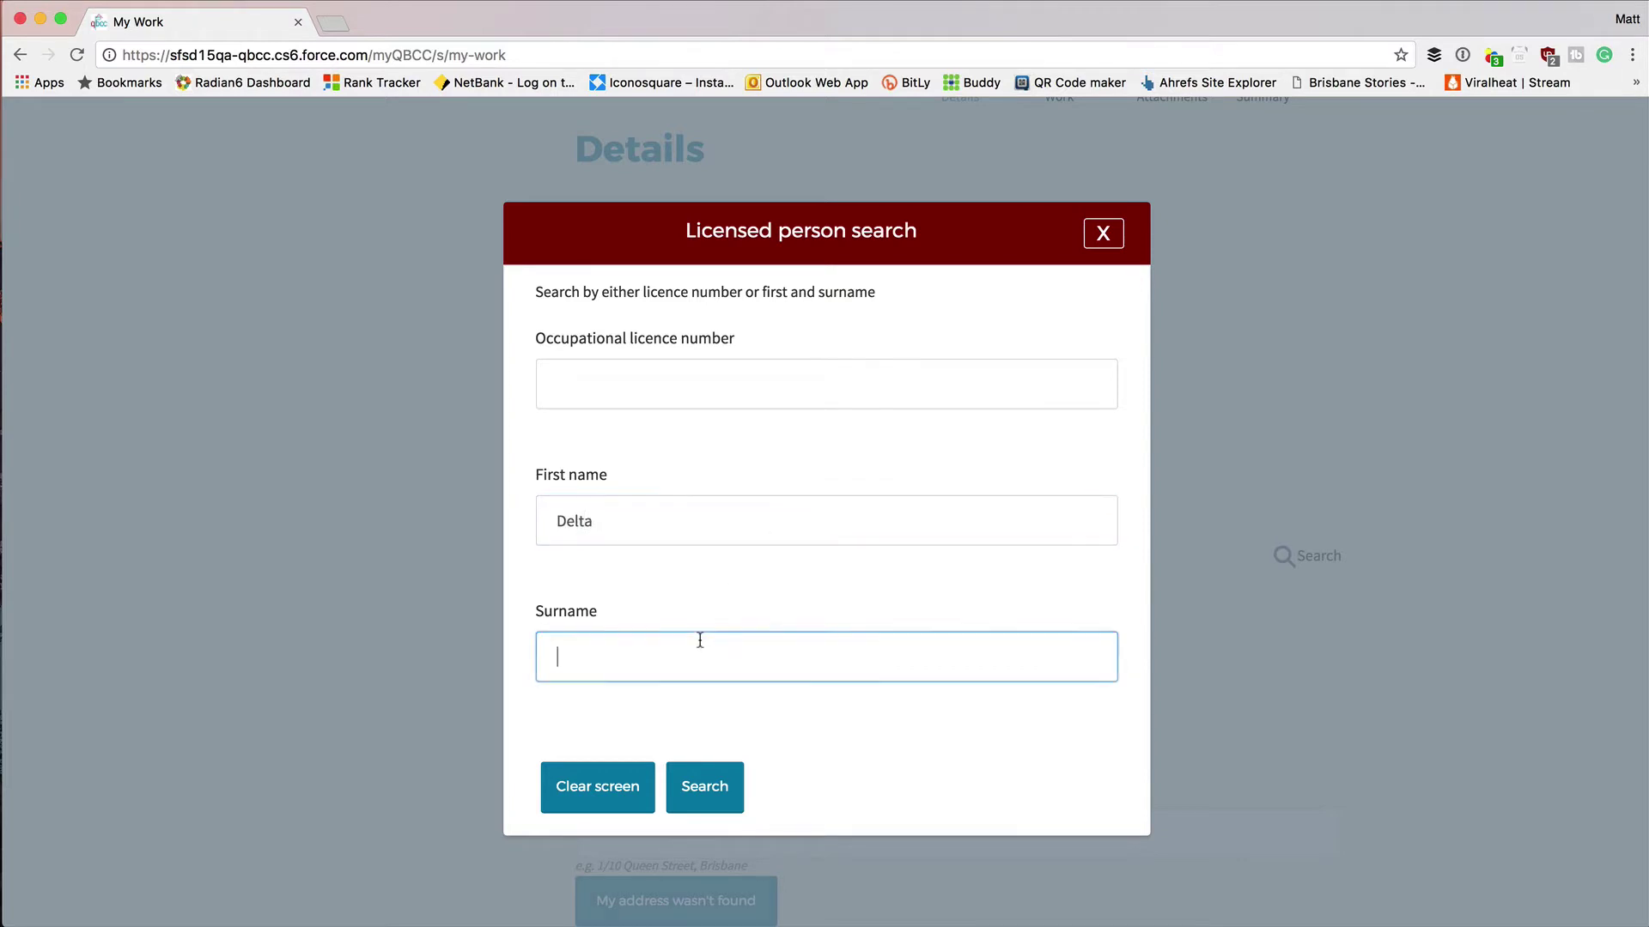
pyautogui.write('Drai')
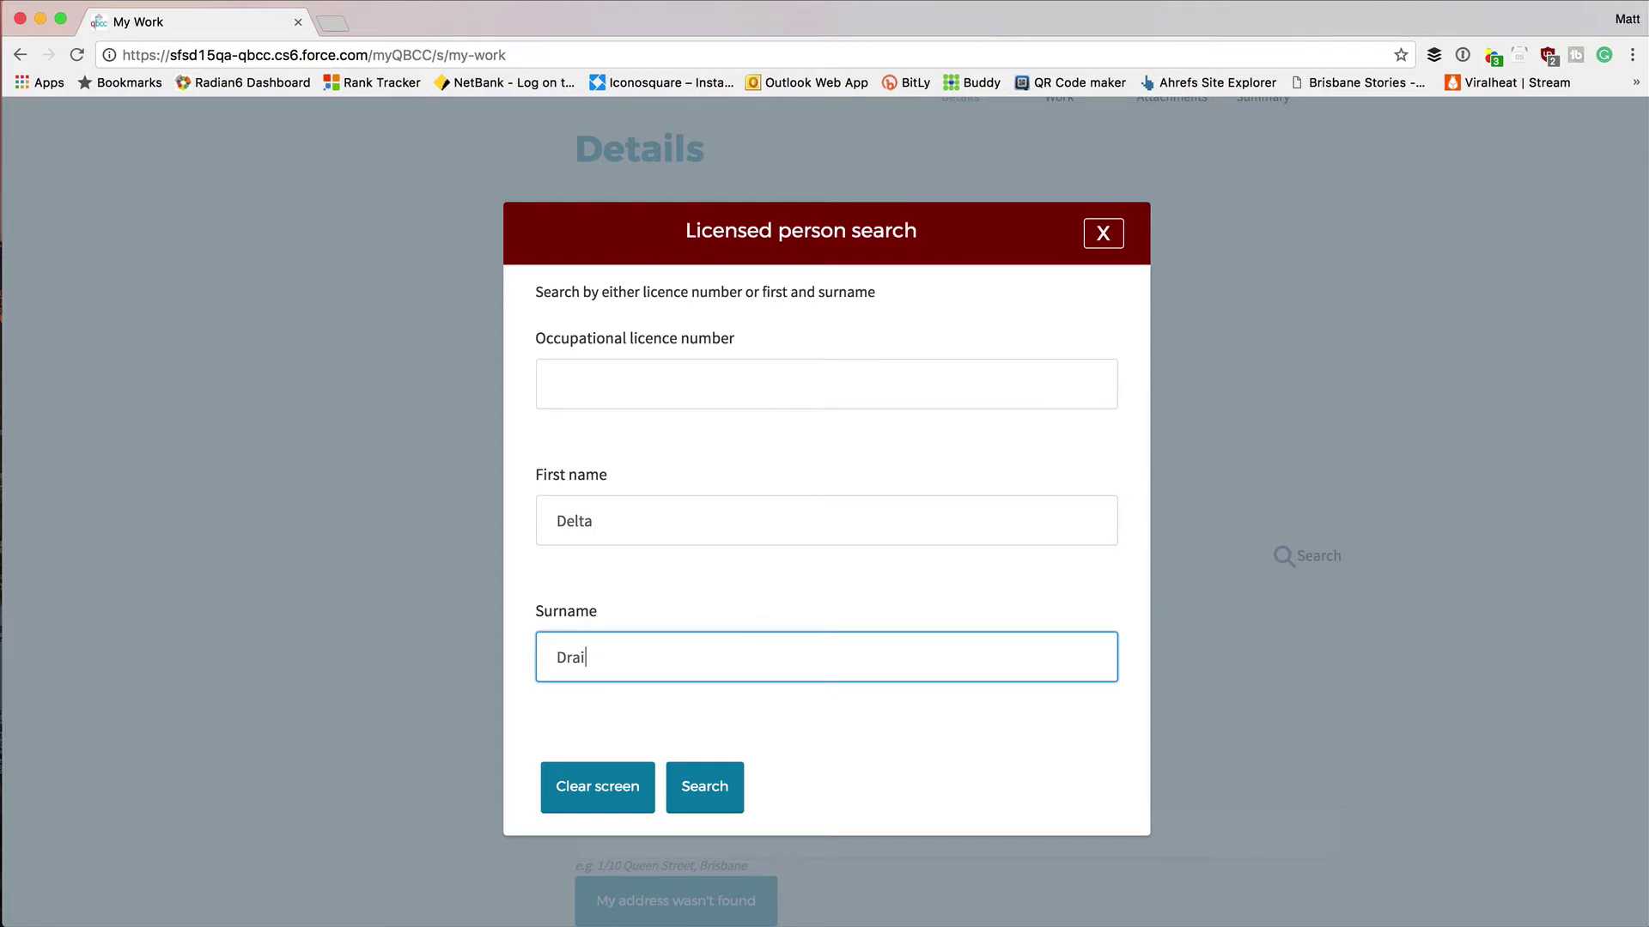
pyautogui.write('n')
pyautogui.click(691, 789)
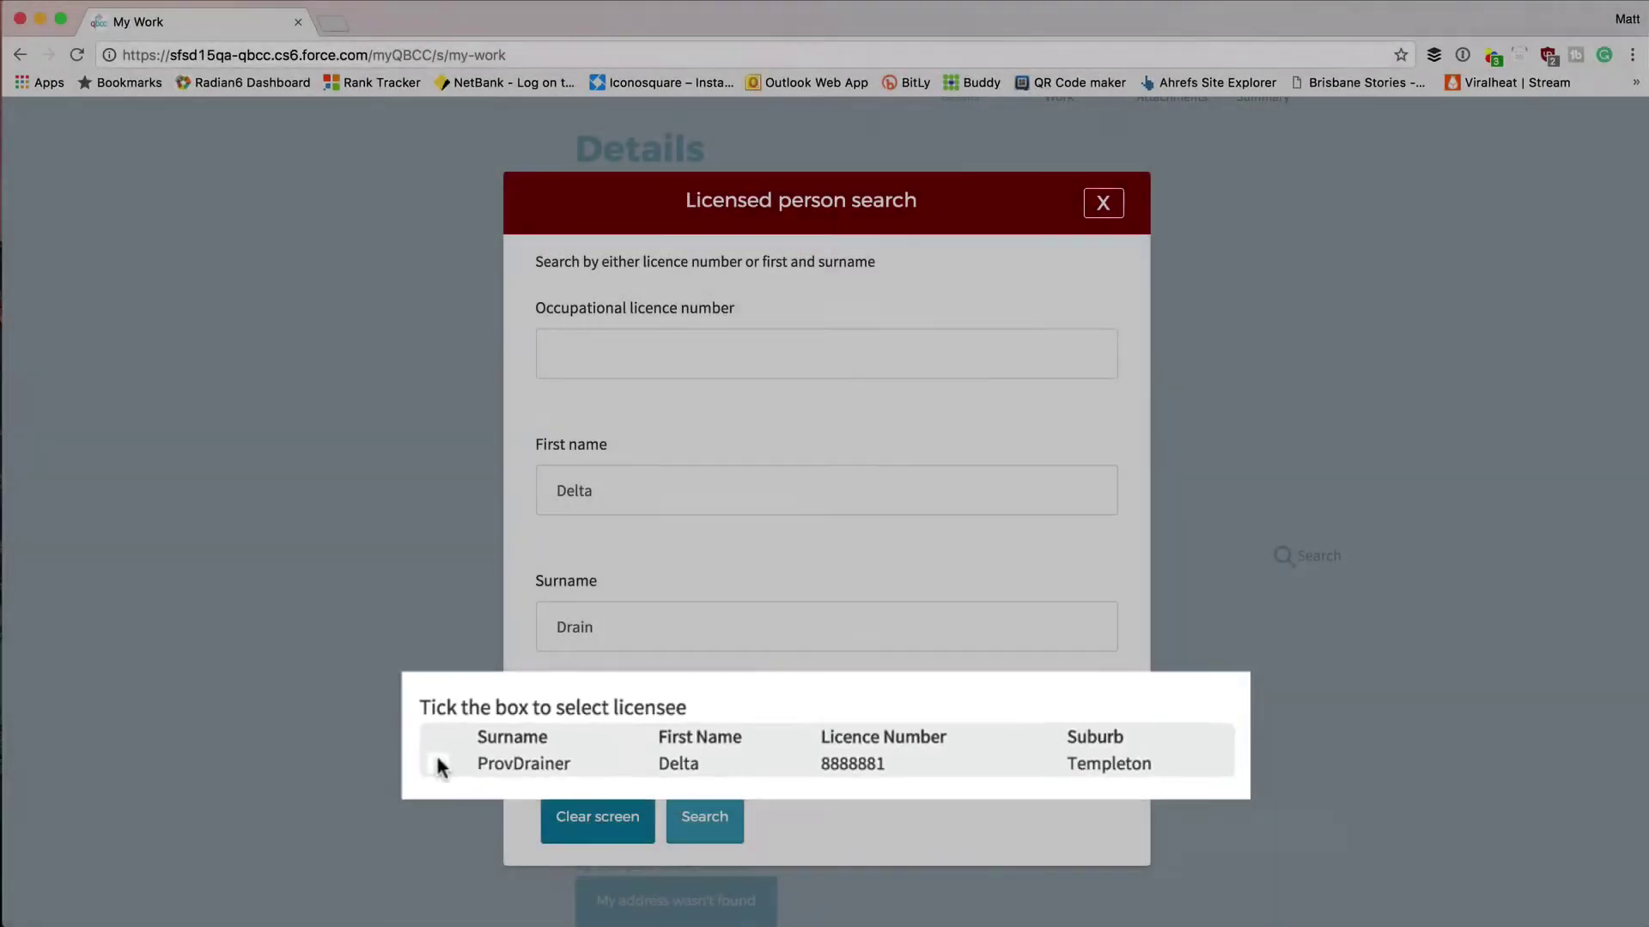
pyautogui.click(548, 750)
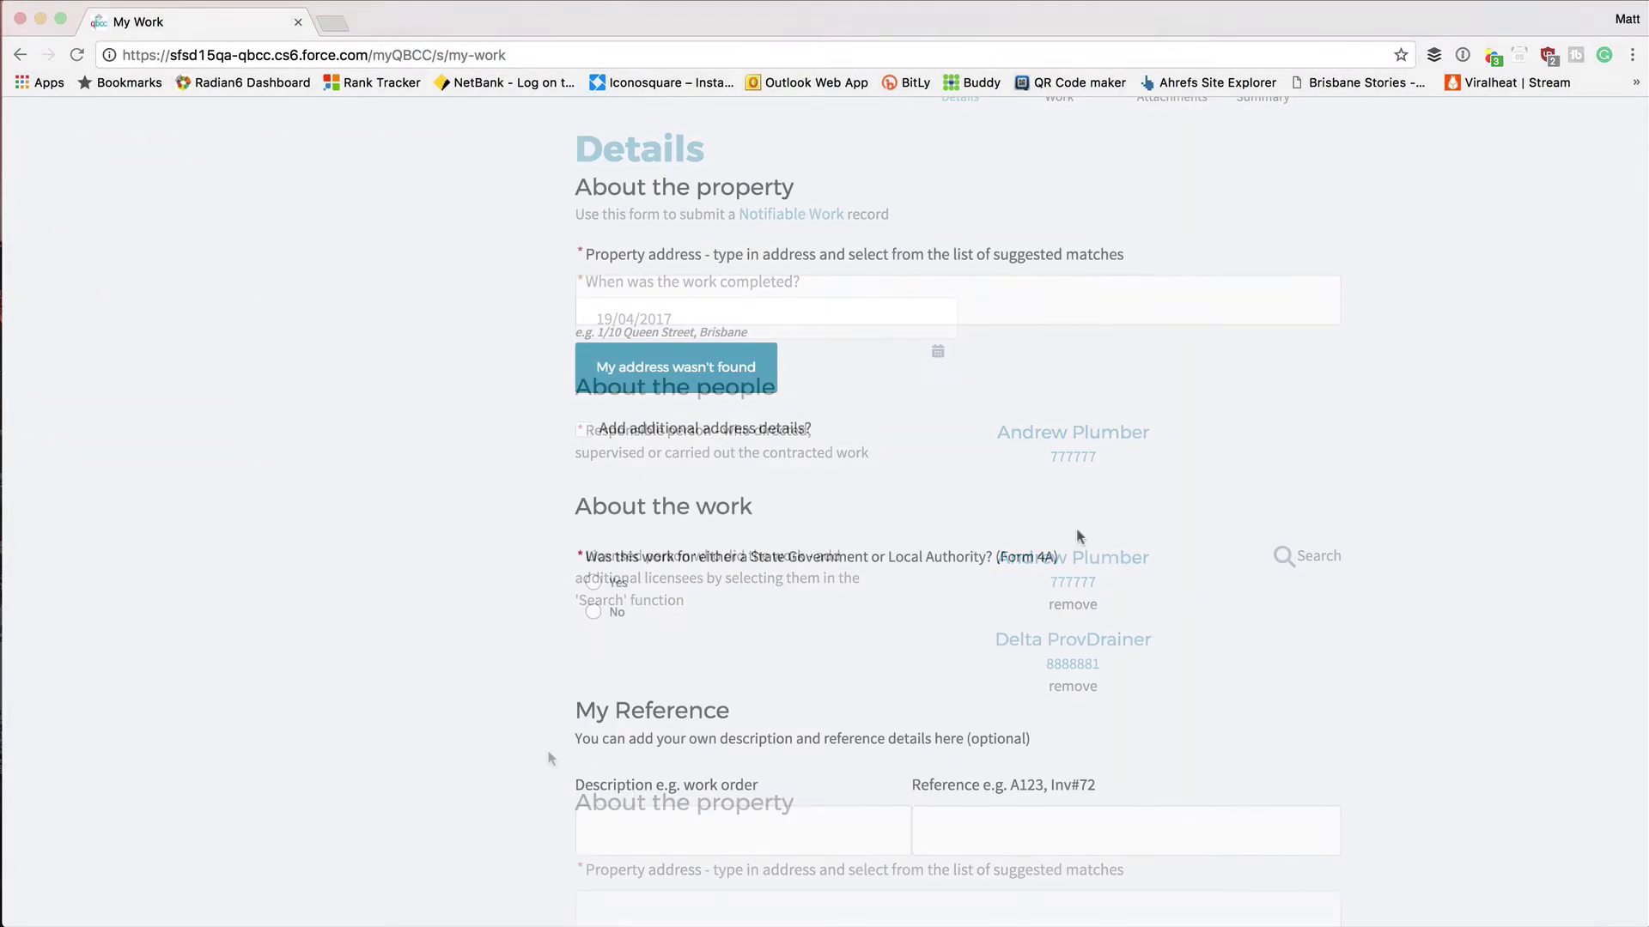
# Enter the work site's property address and select the matching suggestion.
pyautogui.click(898, 296)
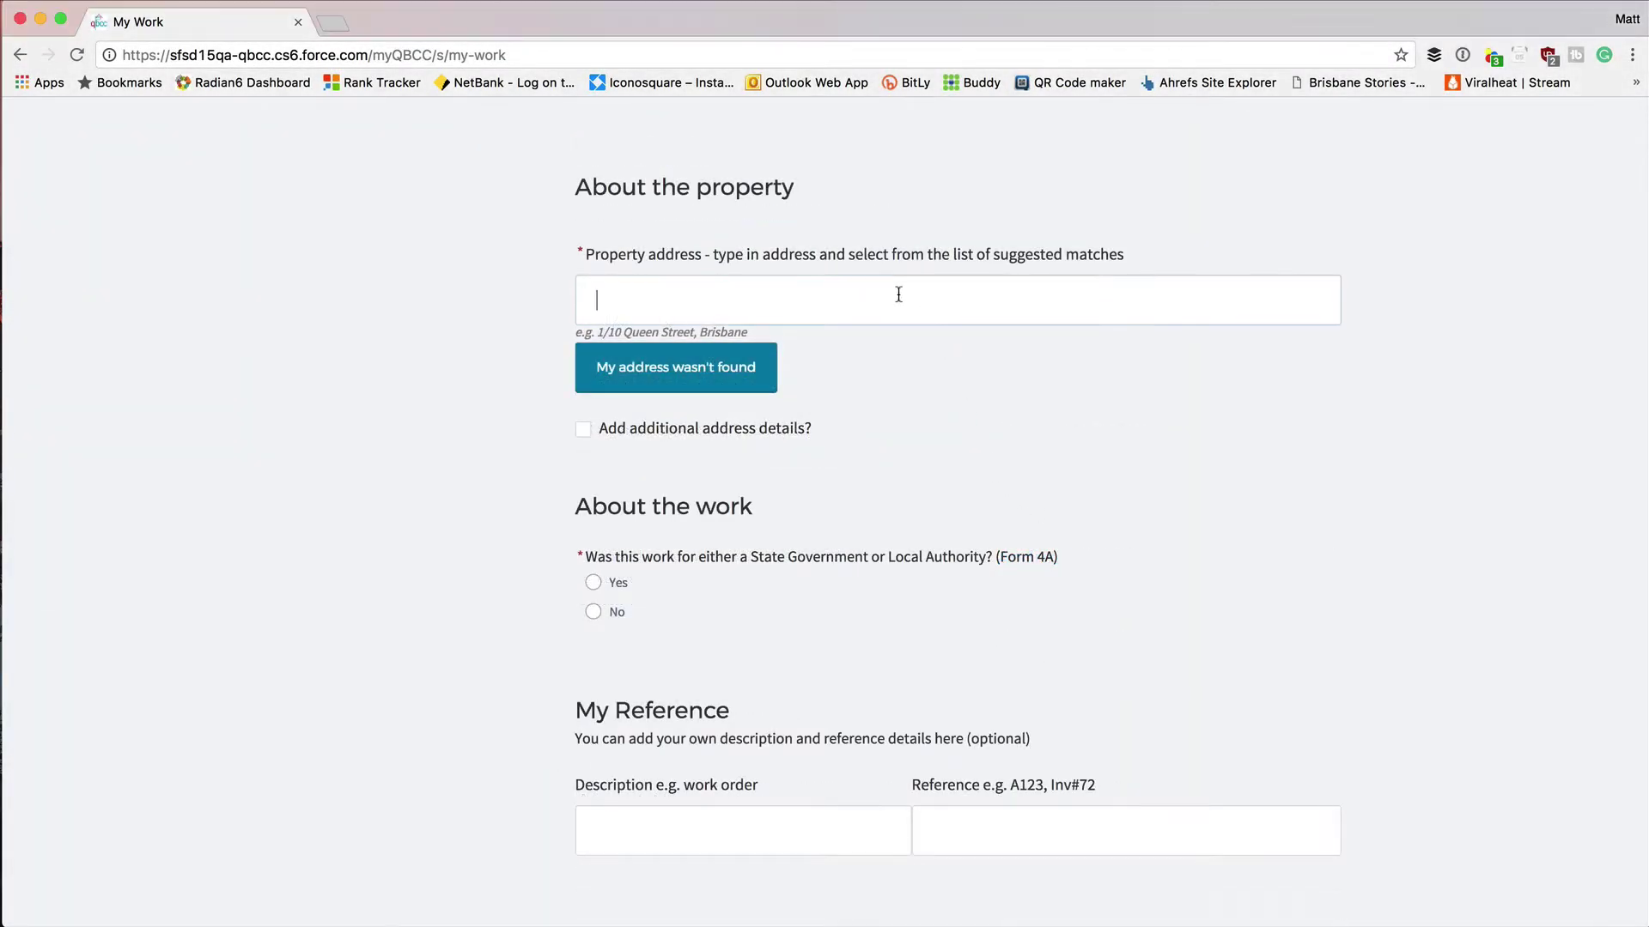
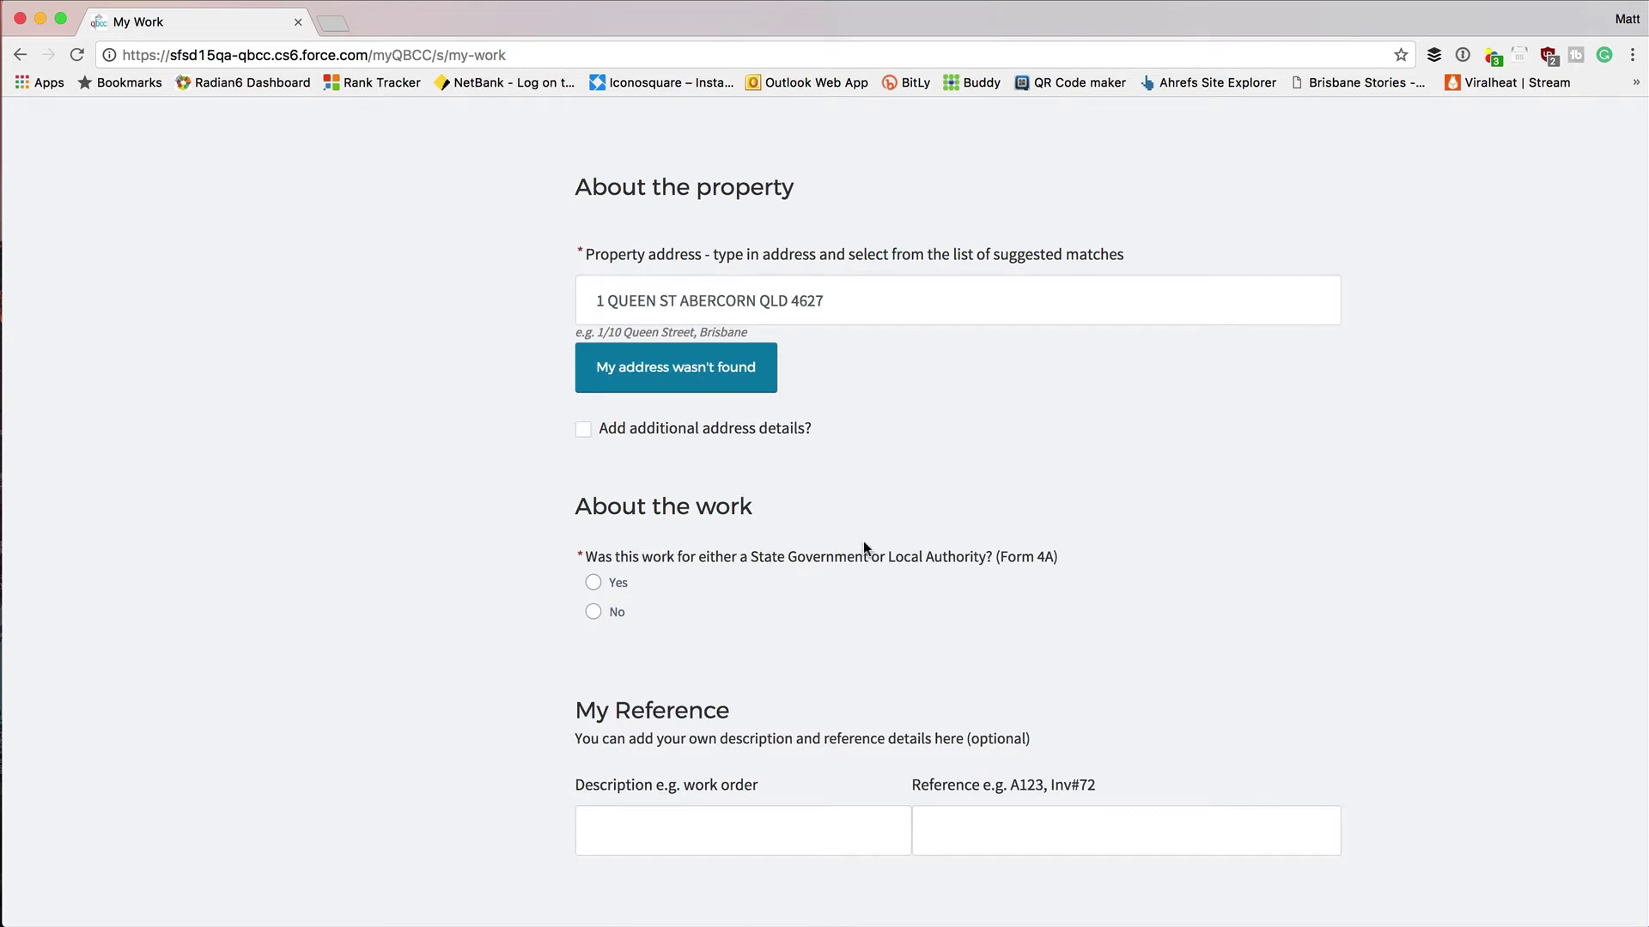
pyautogui.scroll(-4, 863, 546)
pyautogui.scroll(-1, 863, 548)
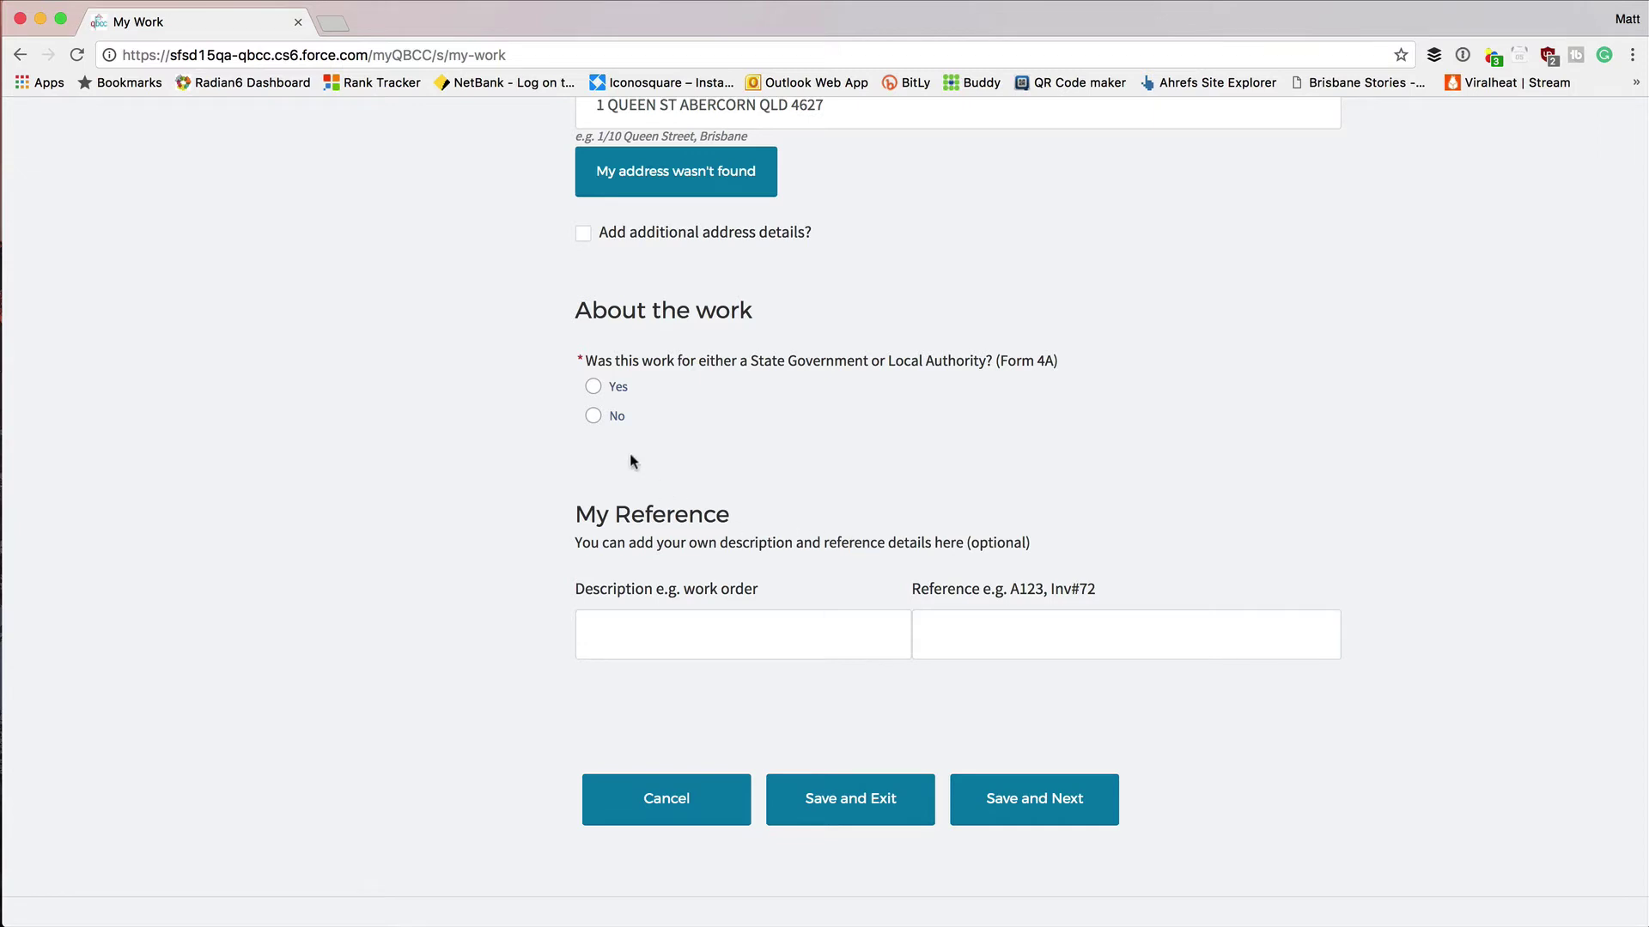
# Answer No to government work, add reference 'Job Number' 1597, and save to continue.
pyautogui.click(591, 416)
pyautogui.click(644, 633)
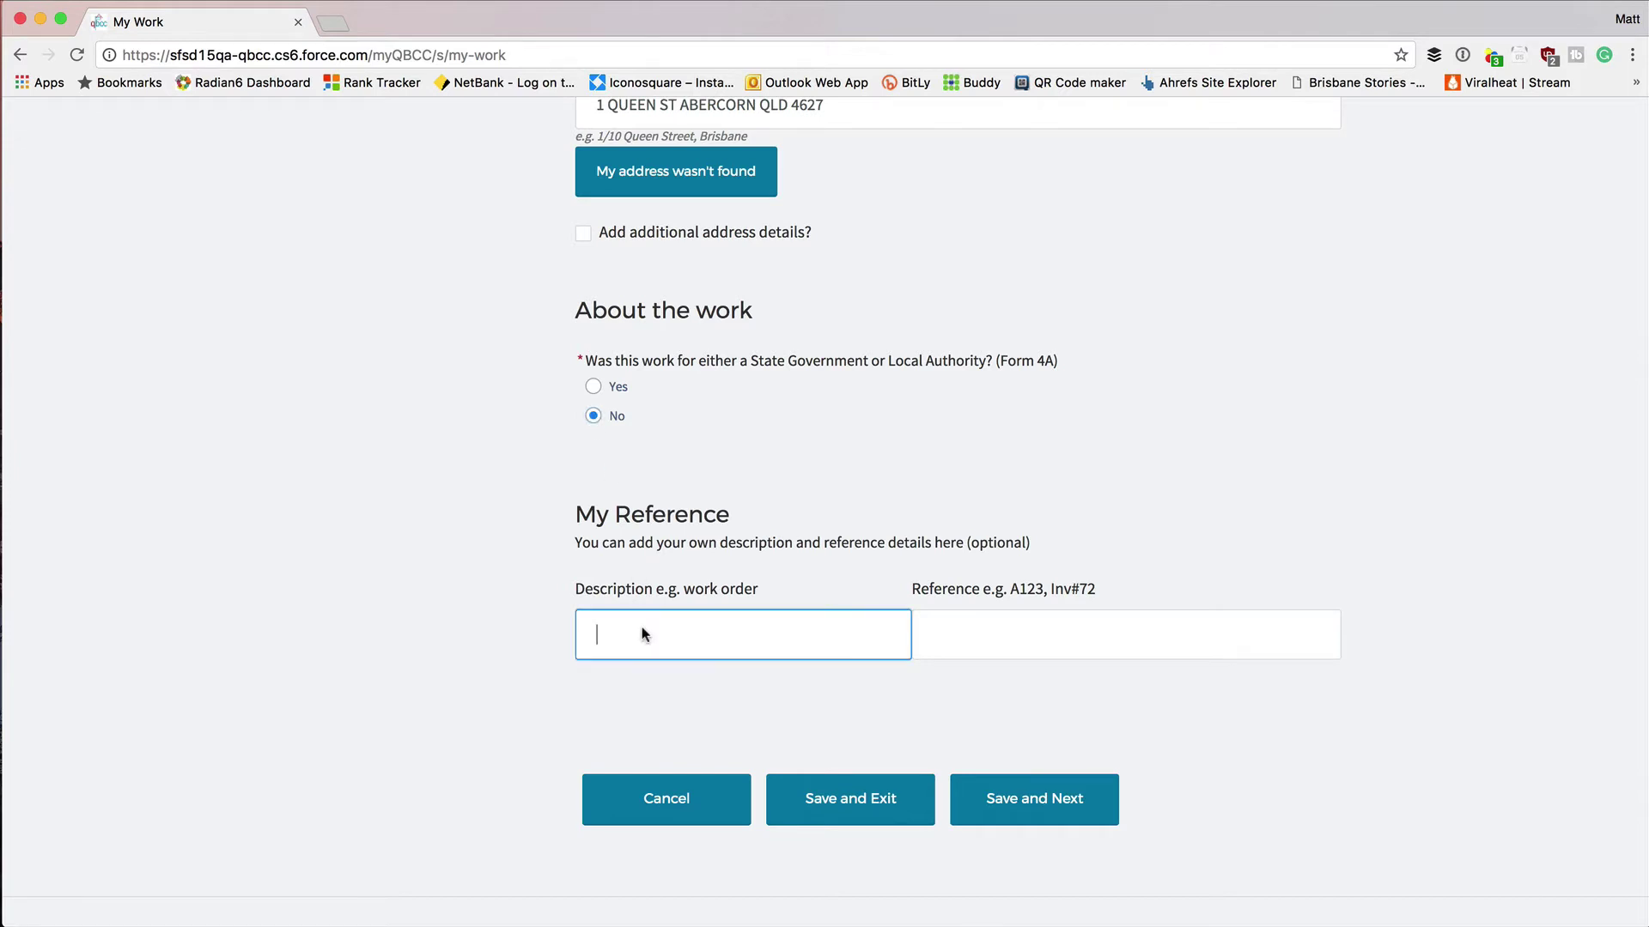
pyautogui.write('Job Number')
pyautogui.click(998, 626)
pyautogui.write('1597')
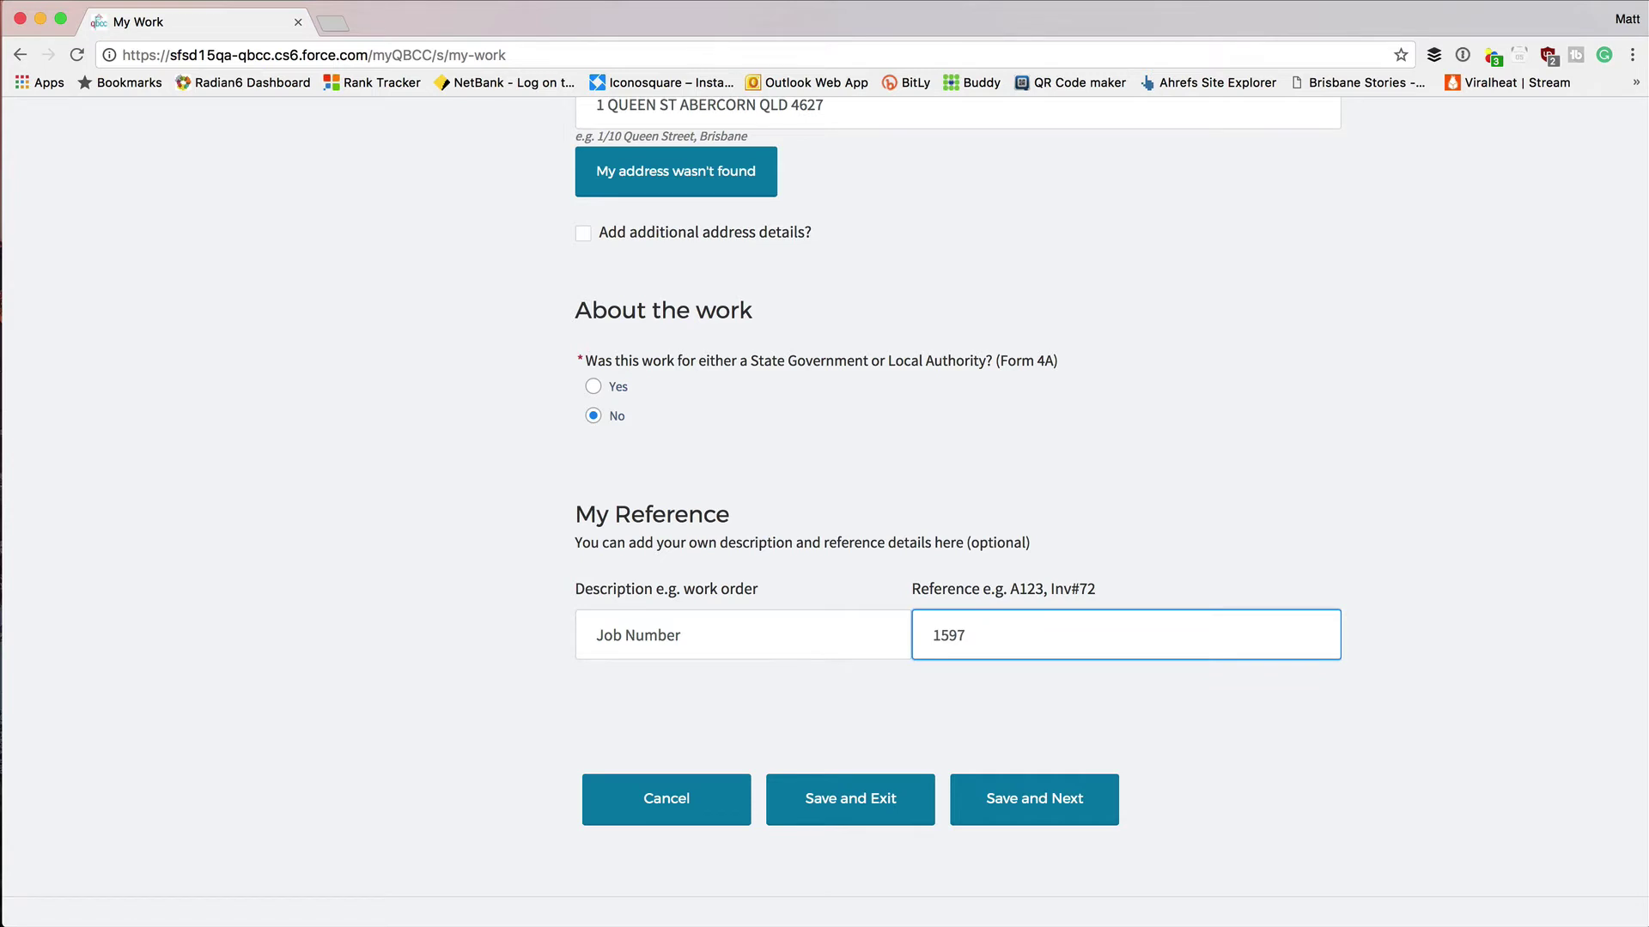
pyautogui.click(1019, 799)
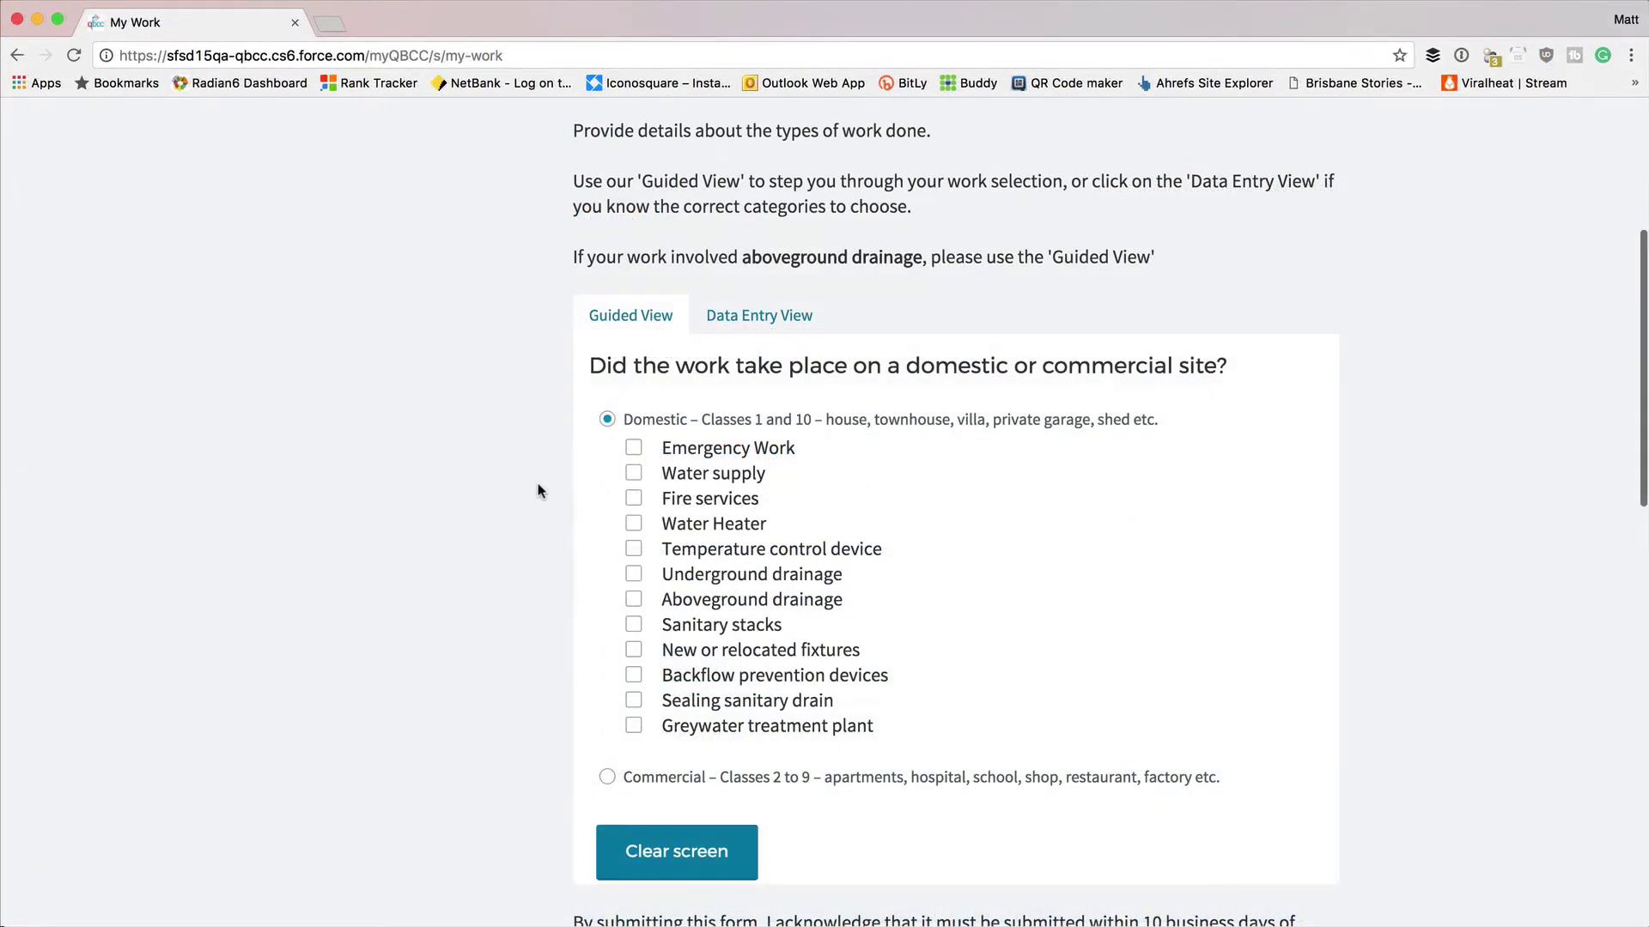
# Add an Electric water heater Replacement described as 'Under Warranty'.
pyautogui.scroll(-3, 539, 485)
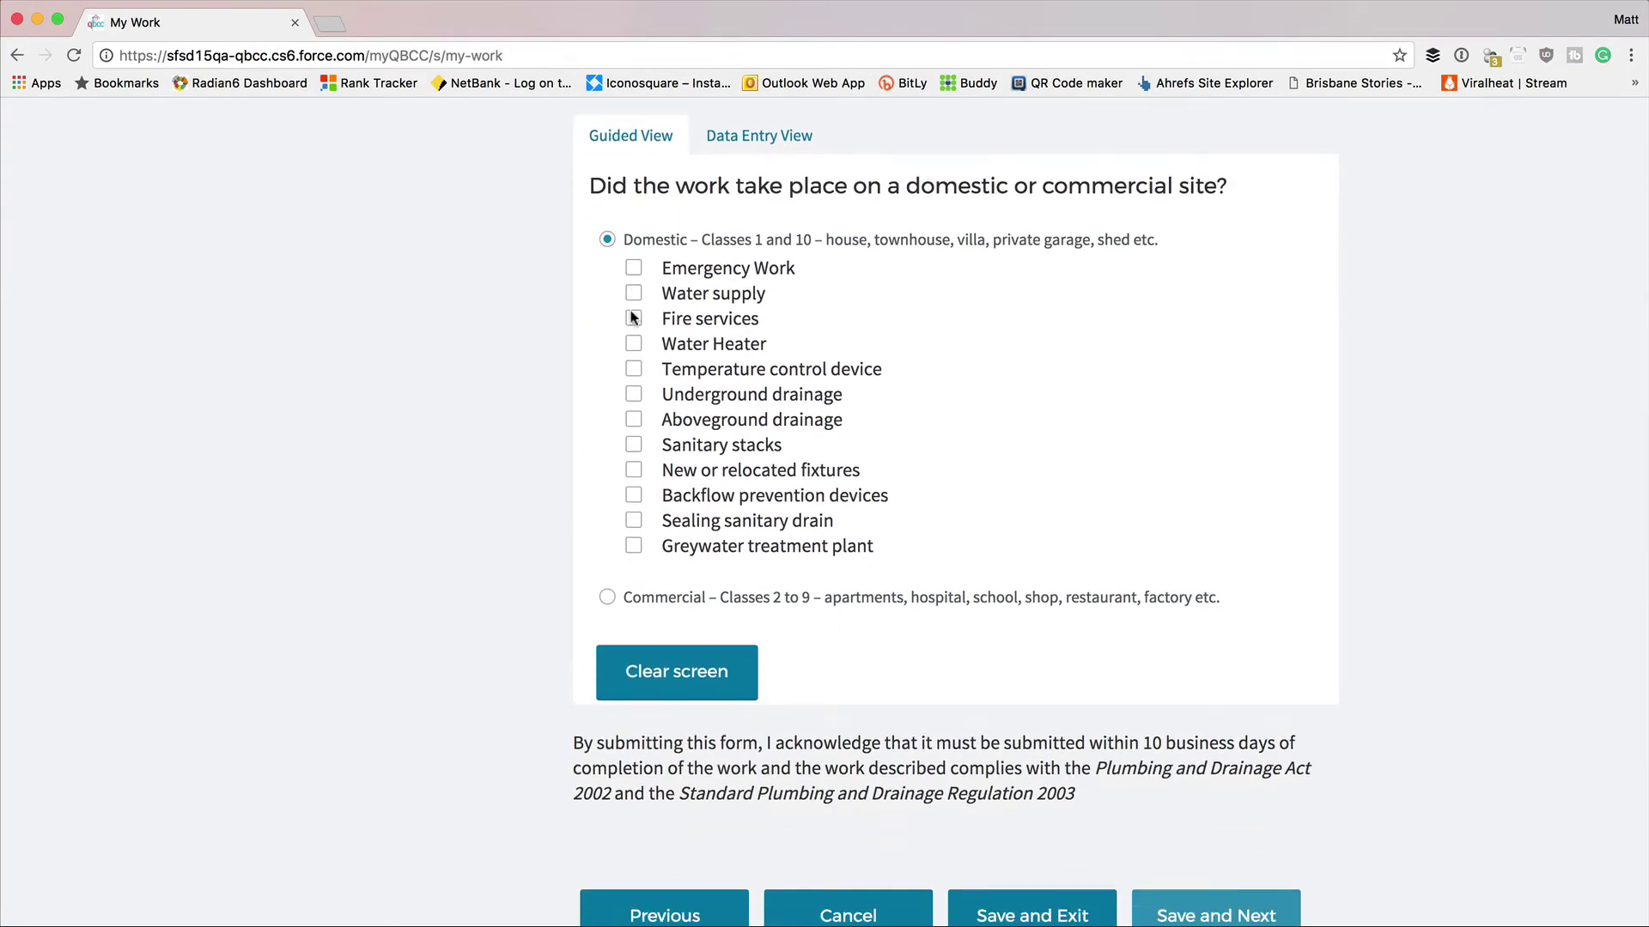
pyautogui.click(633, 344)
pyautogui.click(669, 368)
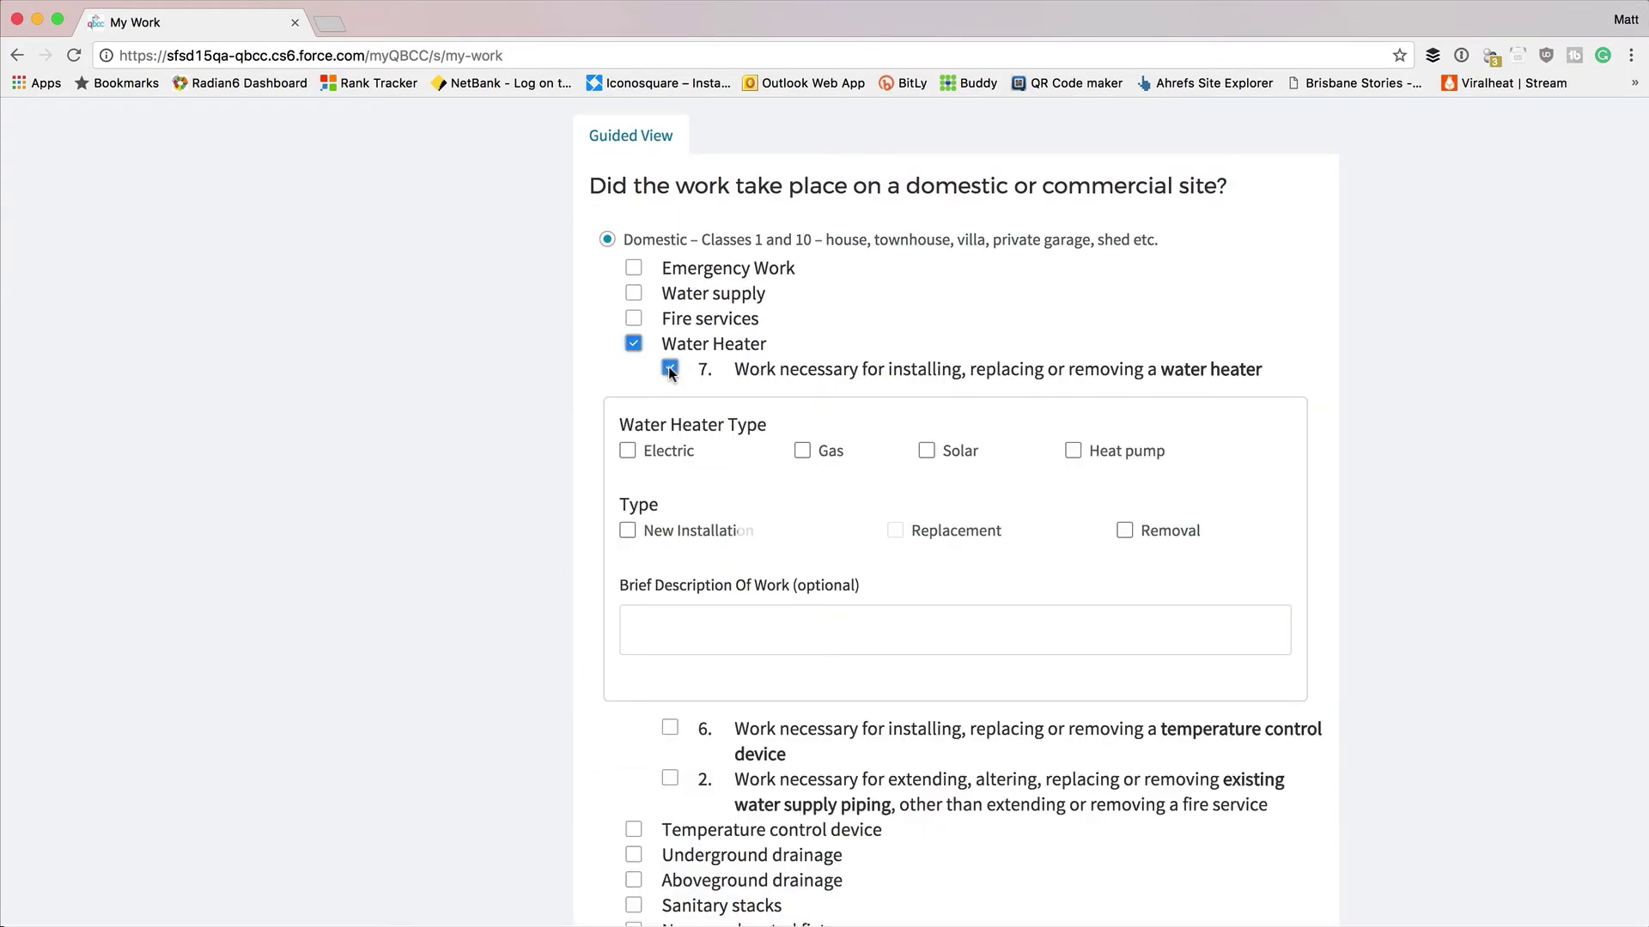
pyautogui.click(627, 450)
pyautogui.click(895, 530)
pyautogui.click(832, 629)
pyautogui.write('Under Warranty')
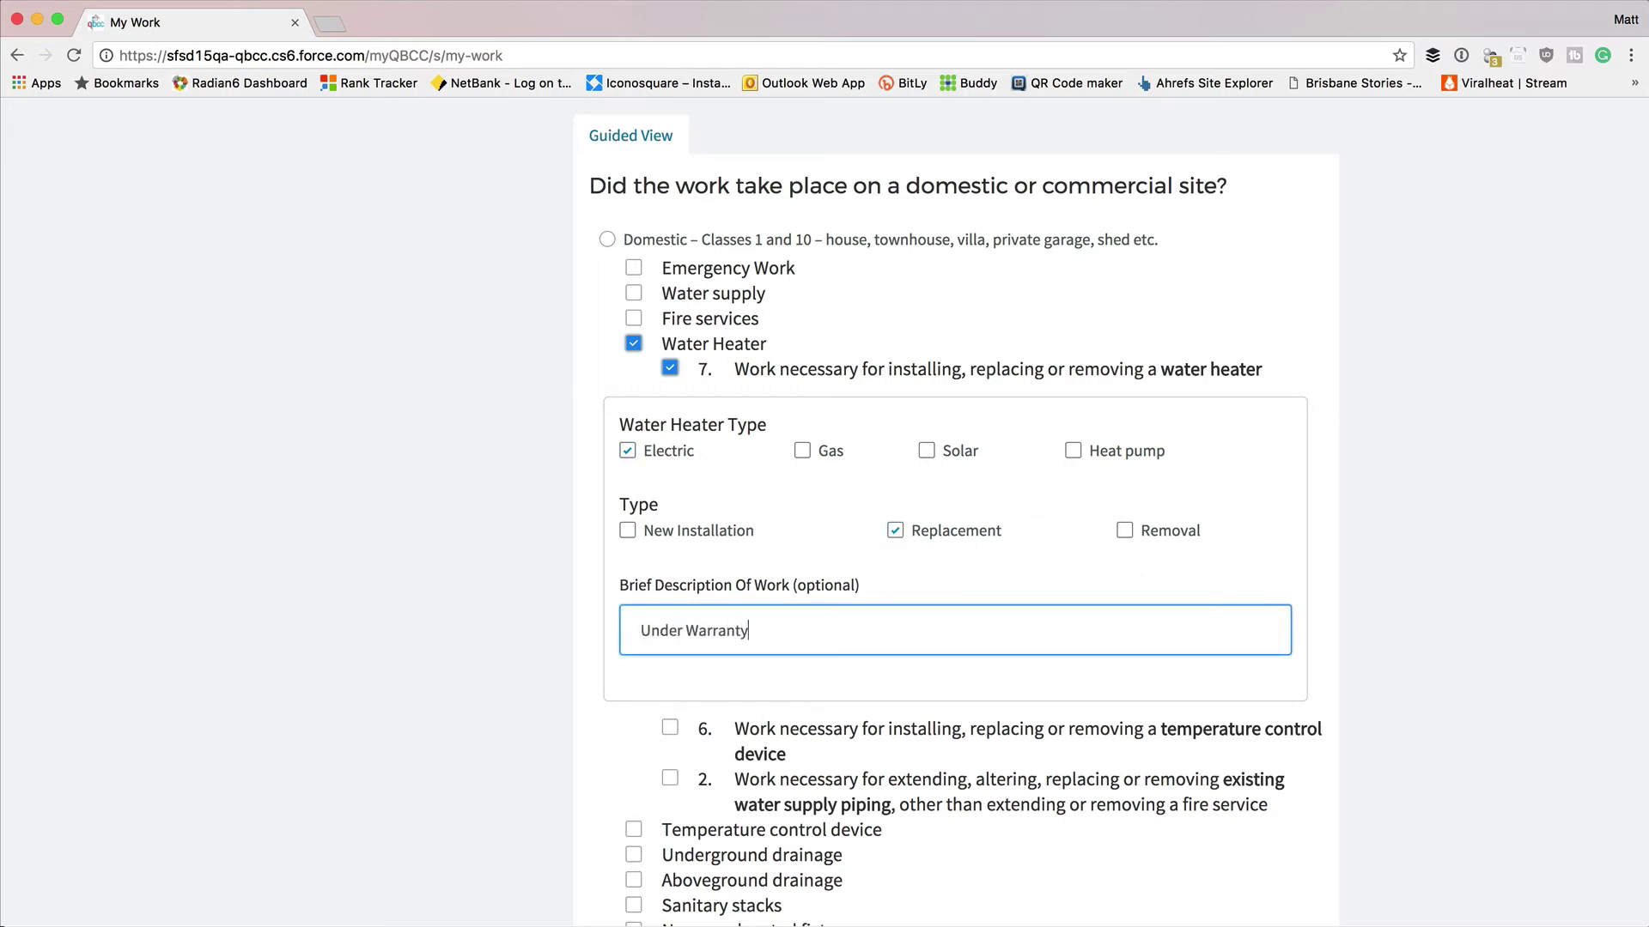
# Add temperature control device Replacement work described as 'Tested'.
pyautogui.scroll(-1, 805, 632)
pyautogui.click(669, 652)
pyautogui.scroll(-3, 535, 694)
pyautogui.click(895, 480)
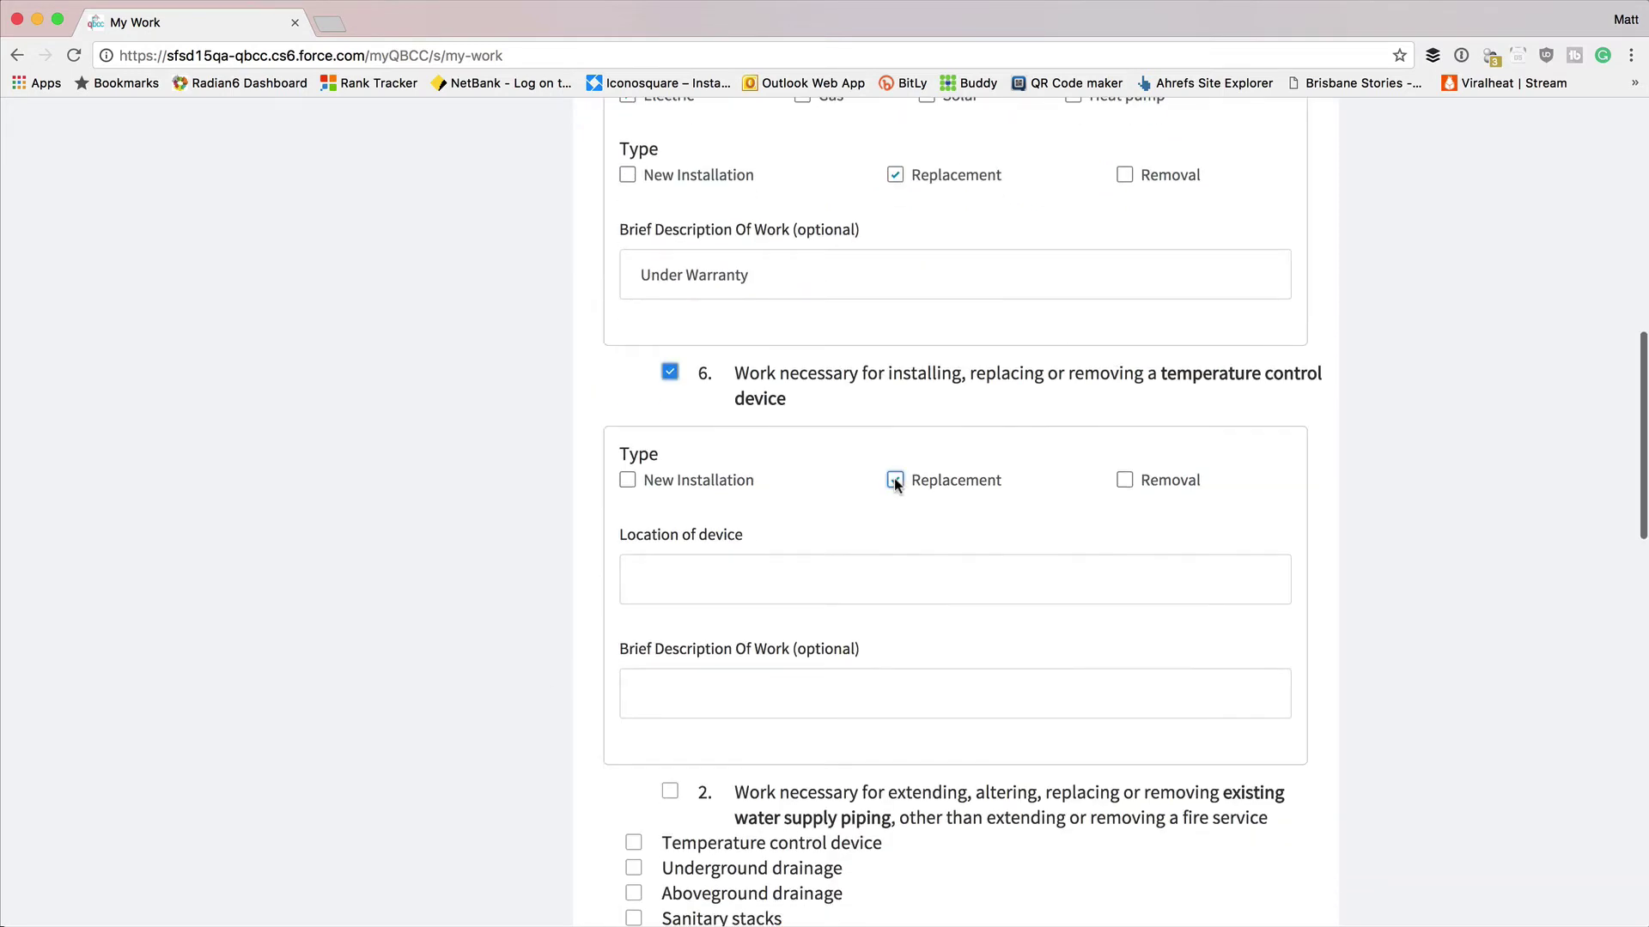
pyautogui.click(766, 682)
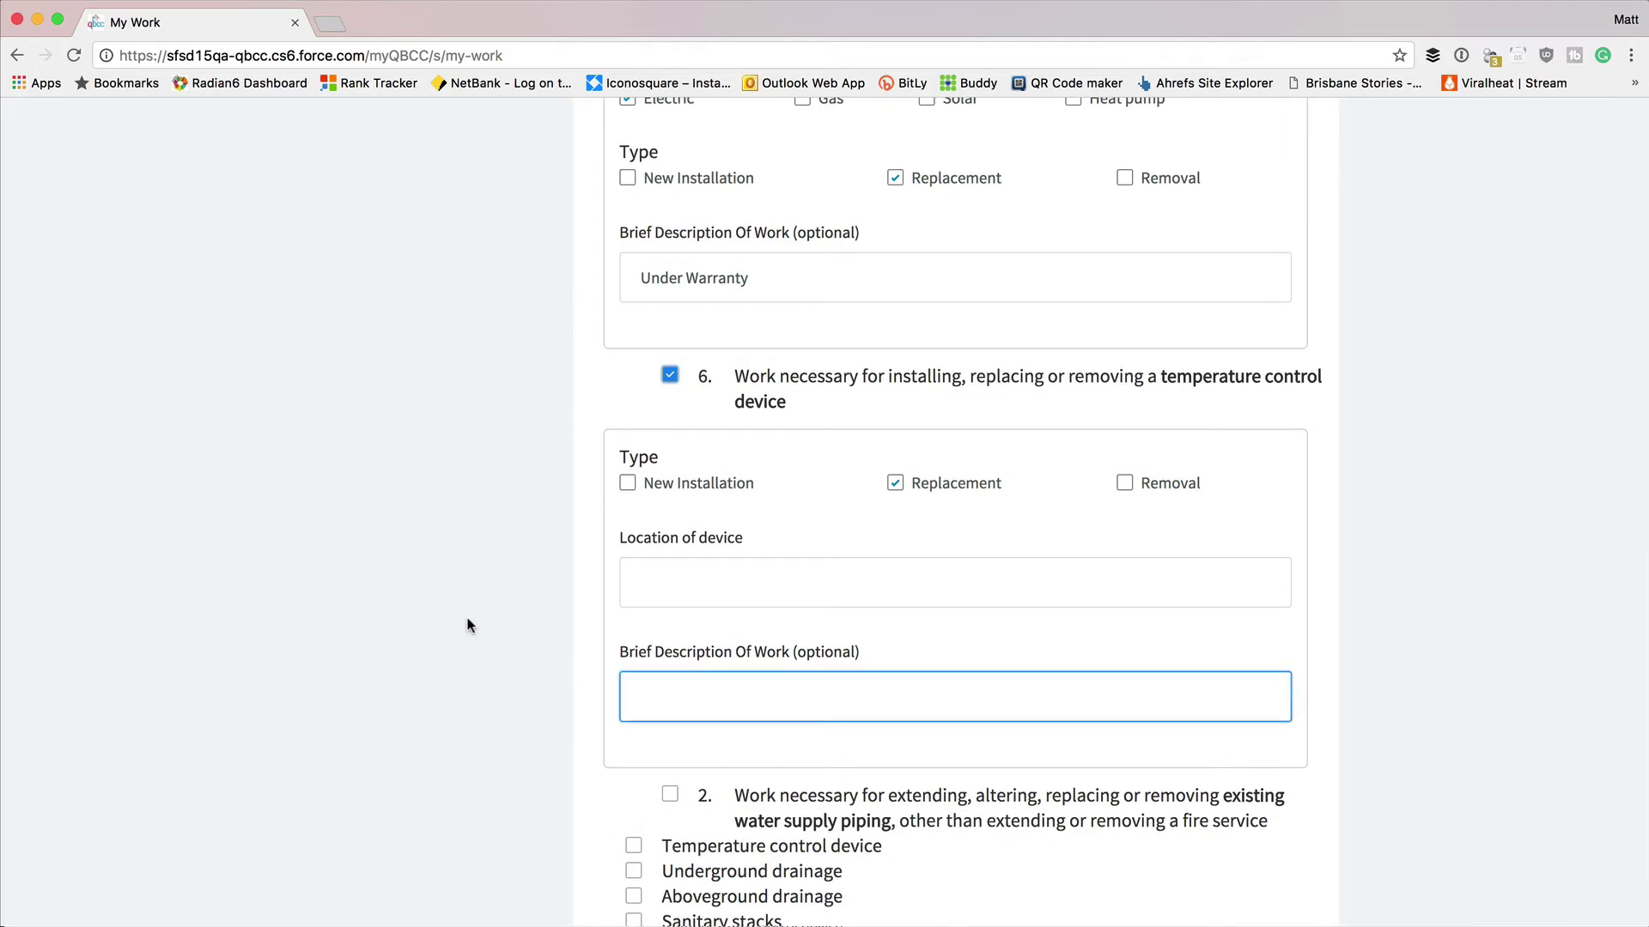
pyautogui.write('Tested')
# Tick existing sanitary drainage as extending, then clear all guided-view selections.
pyautogui.scroll(-4, 633, 579)
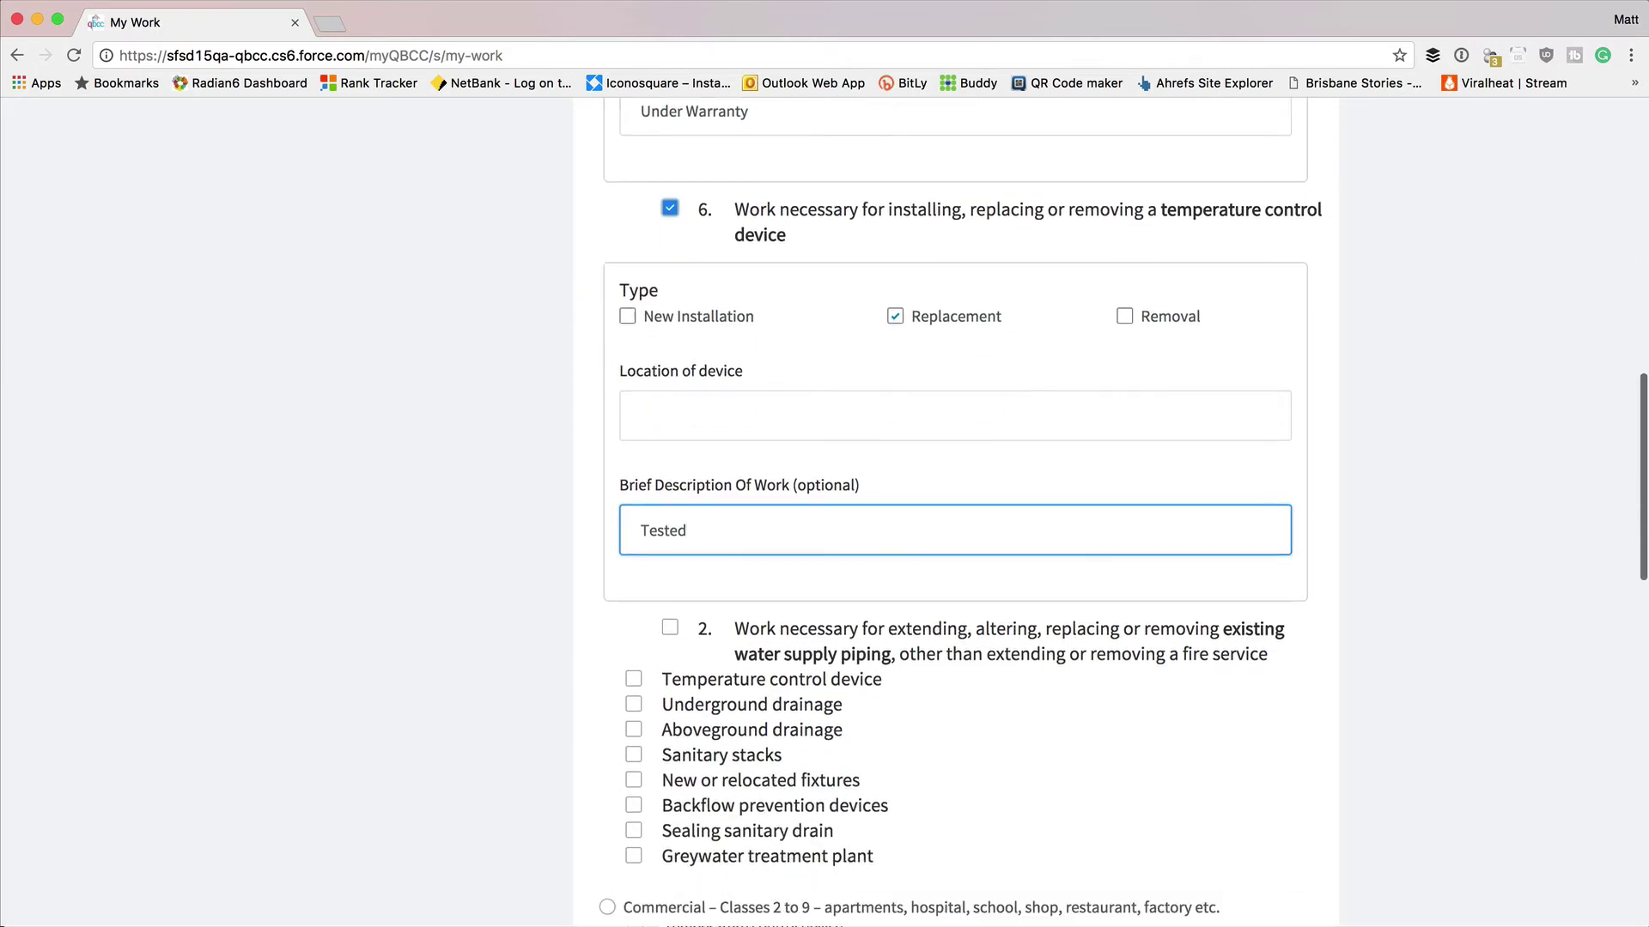
pyautogui.click(669, 600)
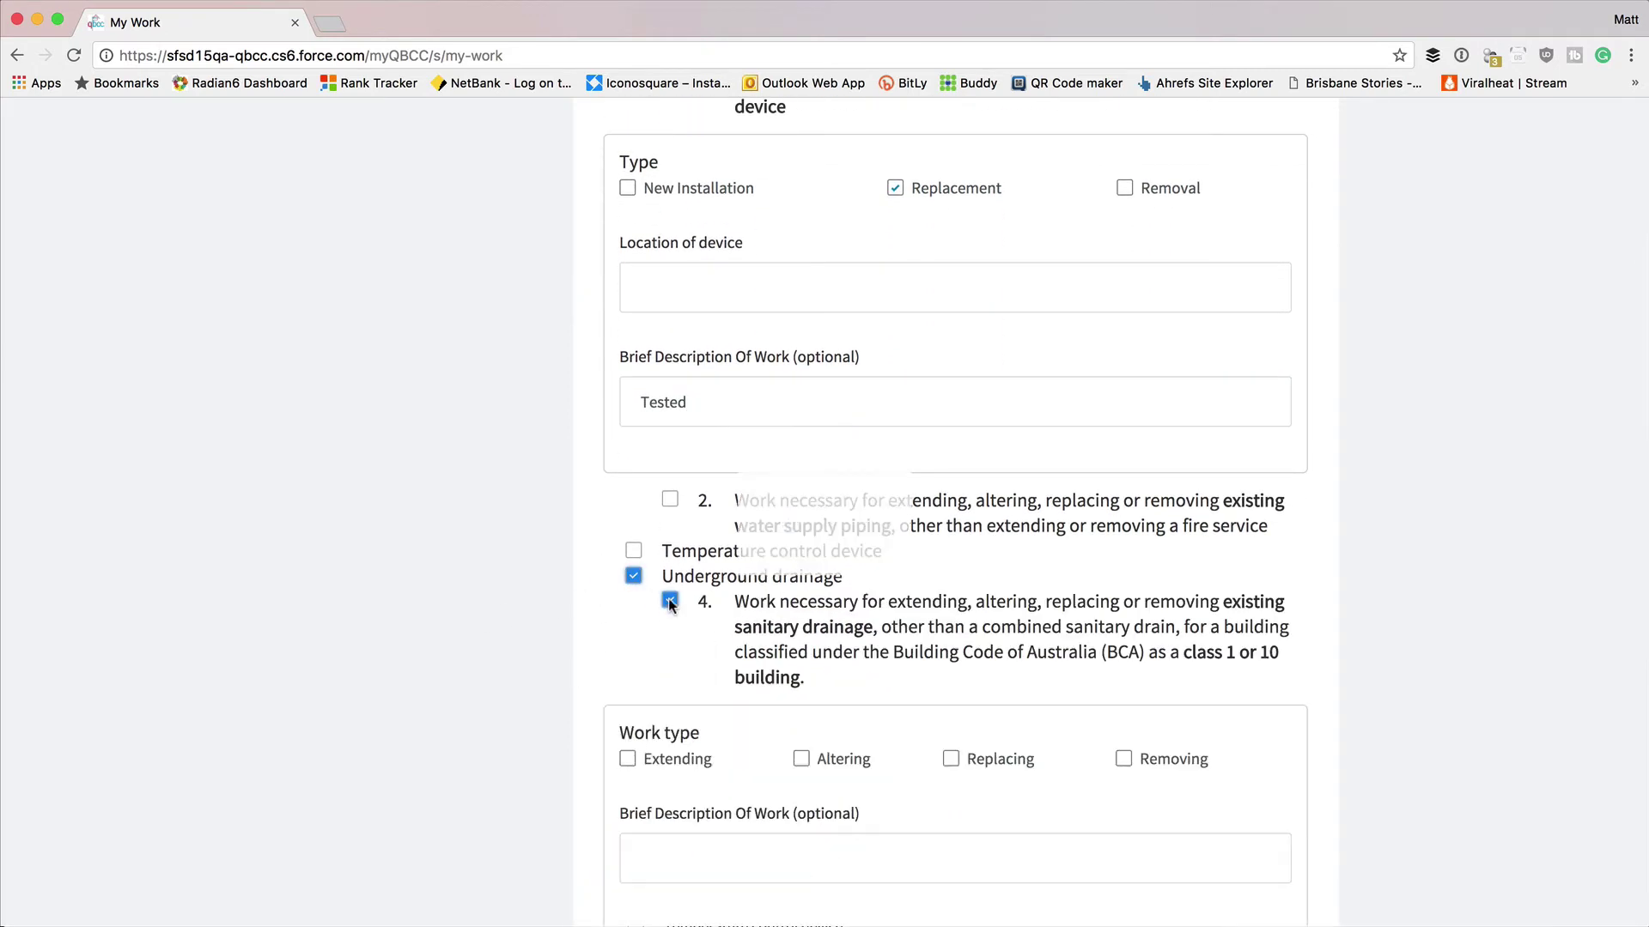
pyautogui.scroll(-2, 667, 604)
pyautogui.click(628, 578)
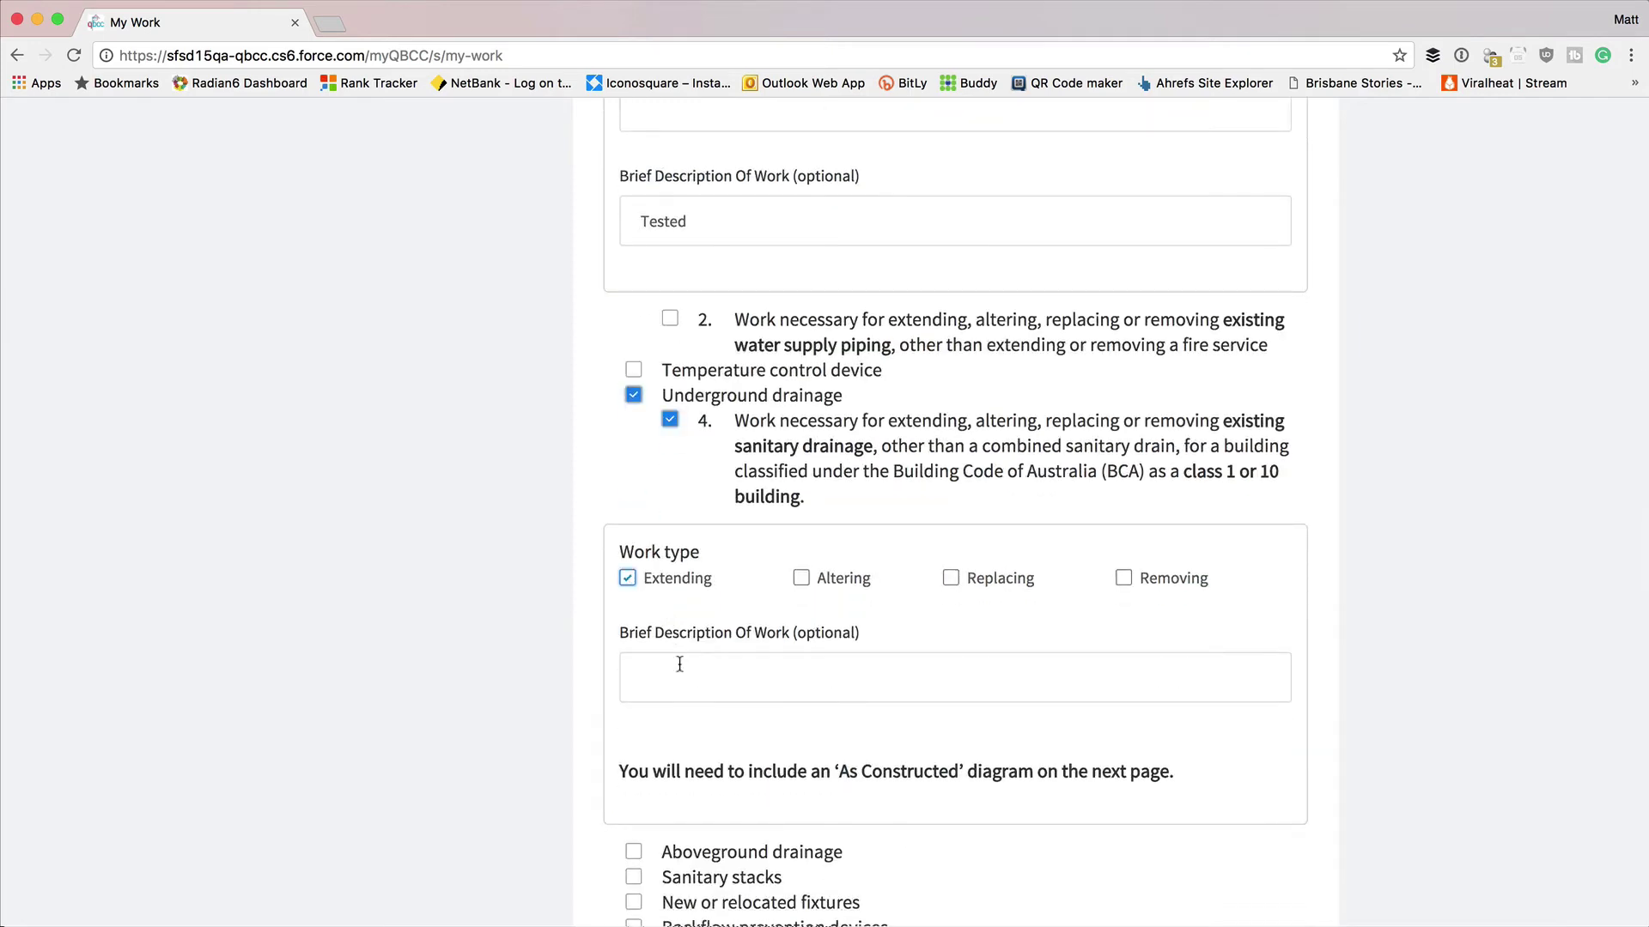
pyautogui.scroll(-5, 679, 662)
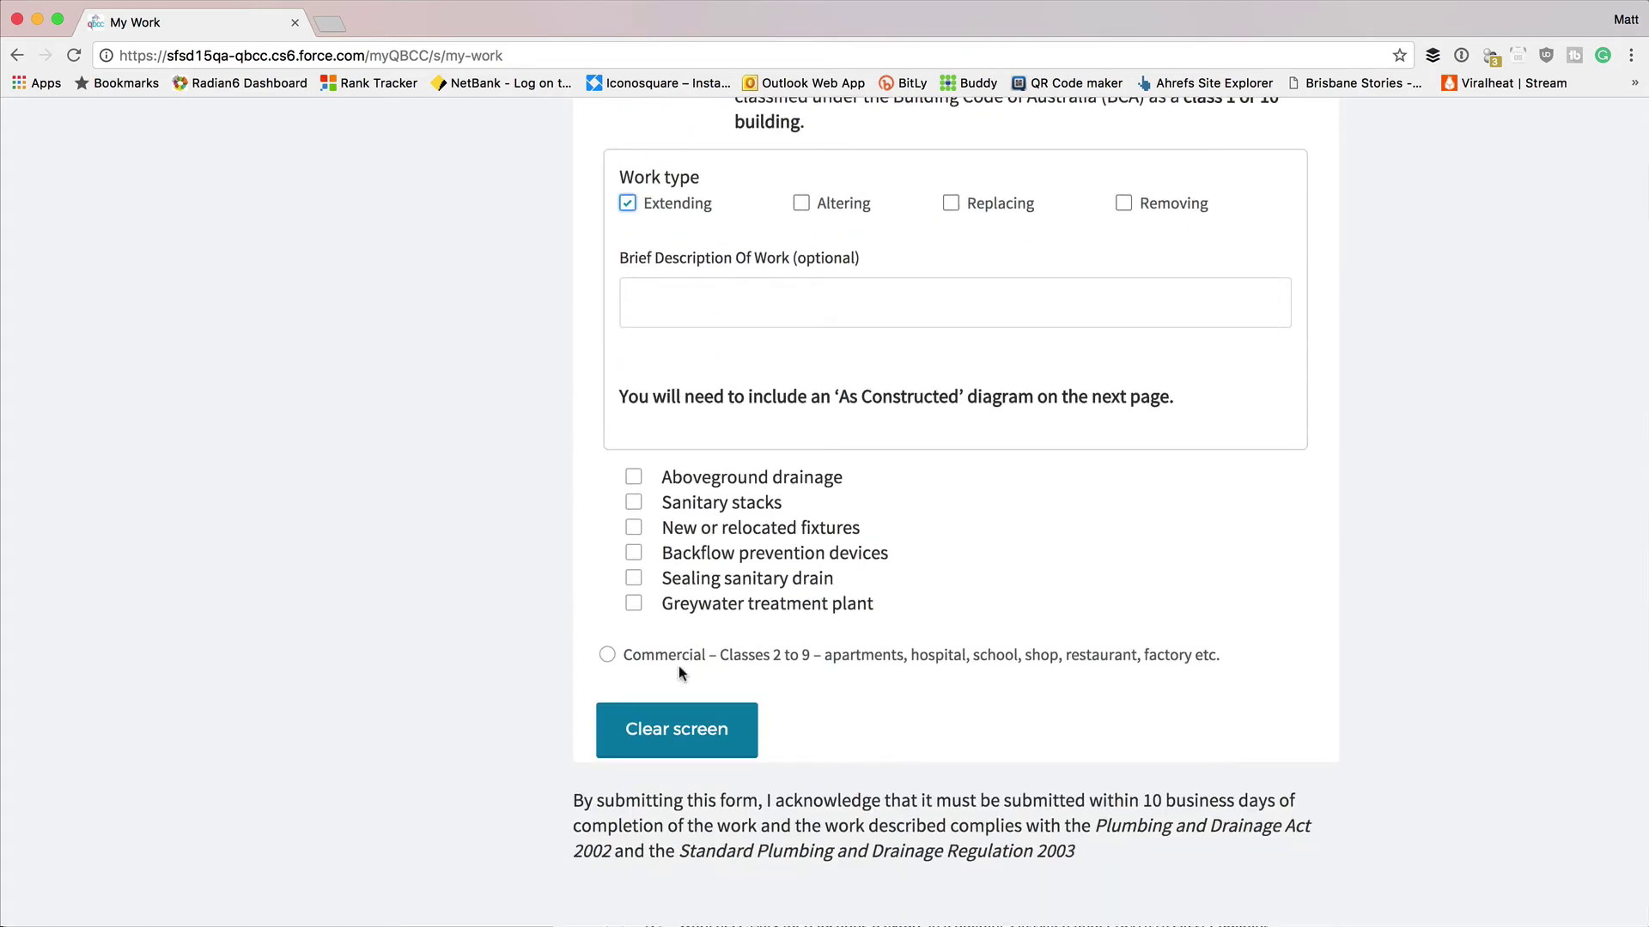
pyautogui.click(677, 730)
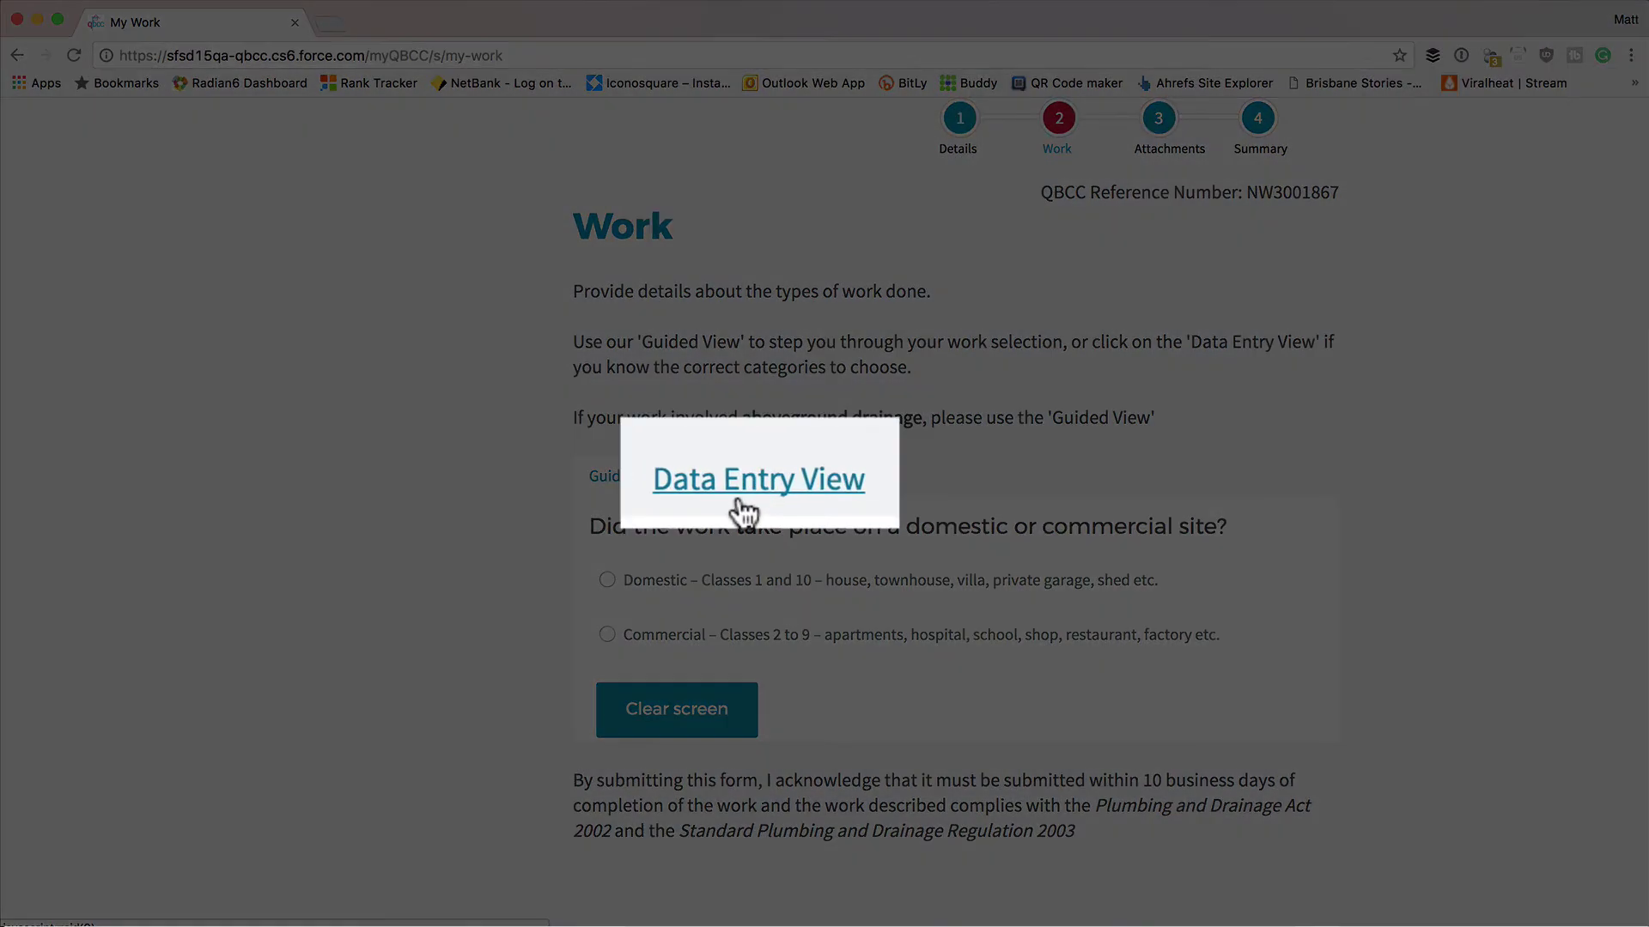
# In the Data Entry View, tick water heater as Electric Replacement, 'Under Warranty'.
pyautogui.click(749, 485)
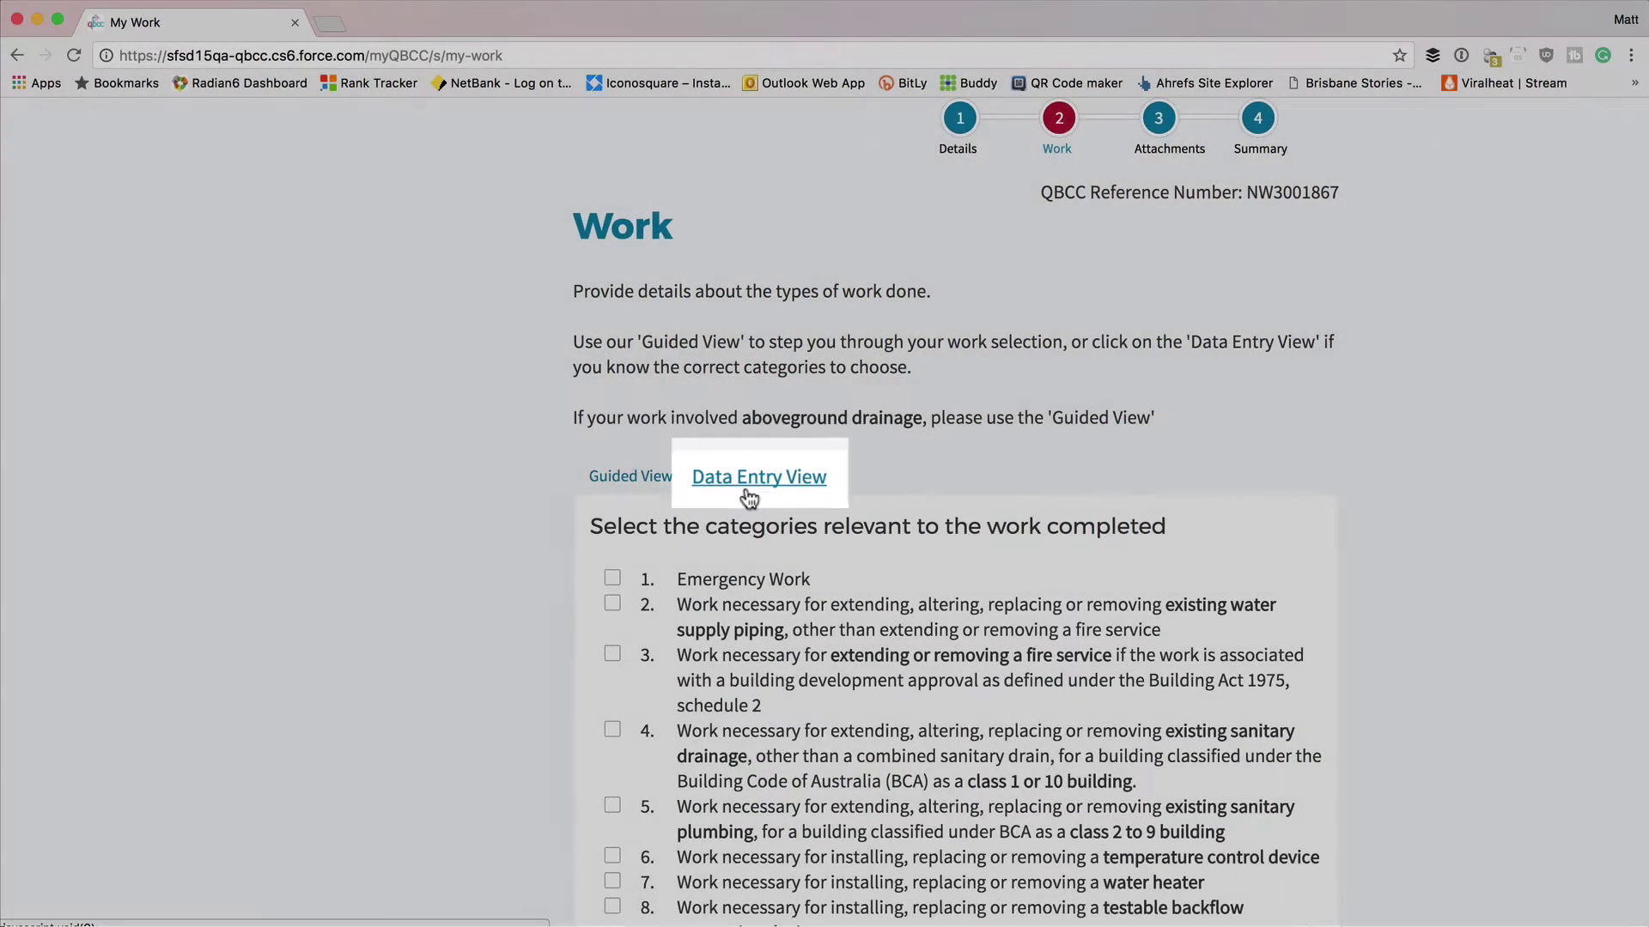
pyautogui.scroll(-5, 751, 492)
pyautogui.click(612, 452)
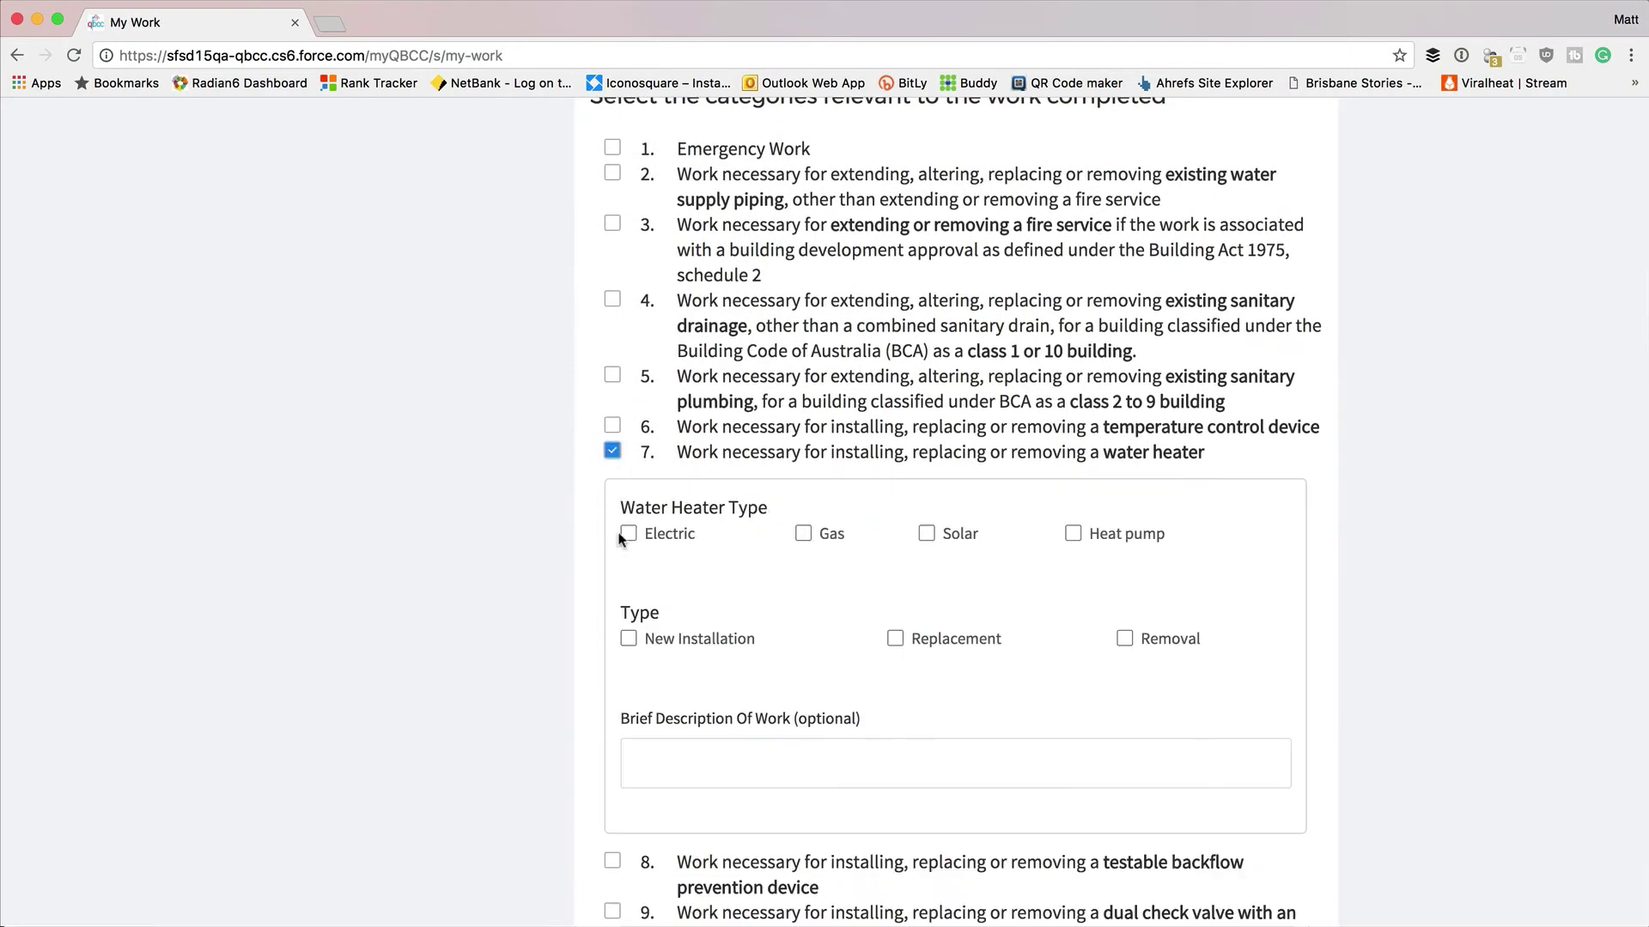
pyautogui.click(628, 533)
pyautogui.click(894, 638)
pyautogui.click(756, 742)
pyautogui.write('Under Warranty')
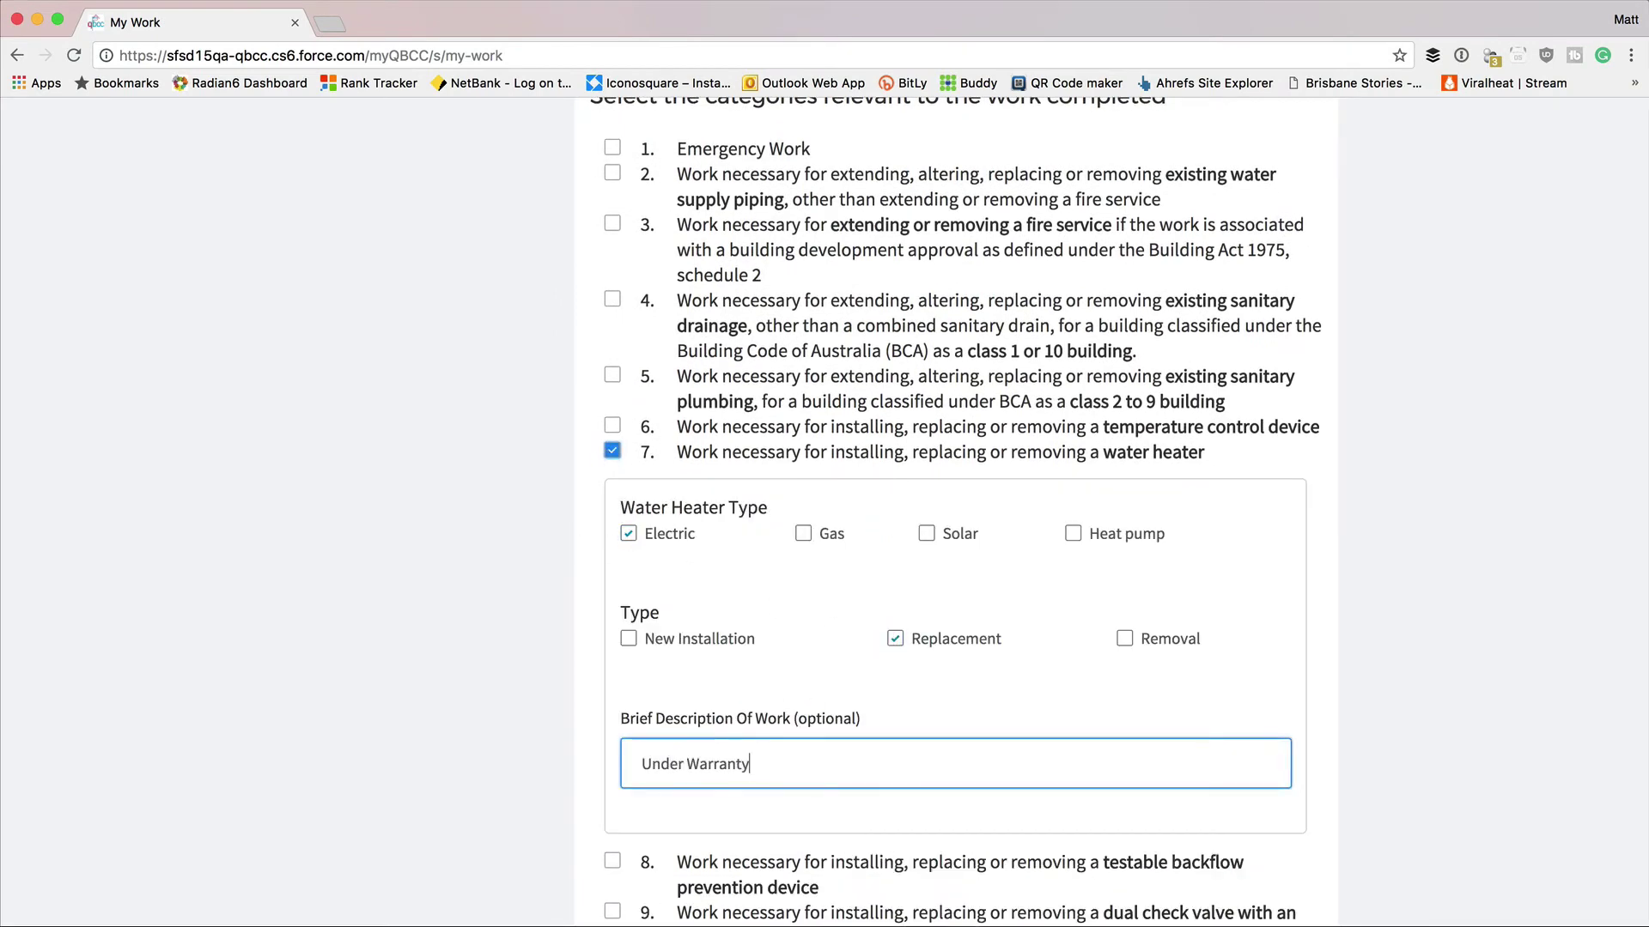
# Tick temperature control device as Replacement with description 'Tested'.
pyautogui.scroll(-6, 751, 747)
pyautogui.scroll(6, 749, 750)
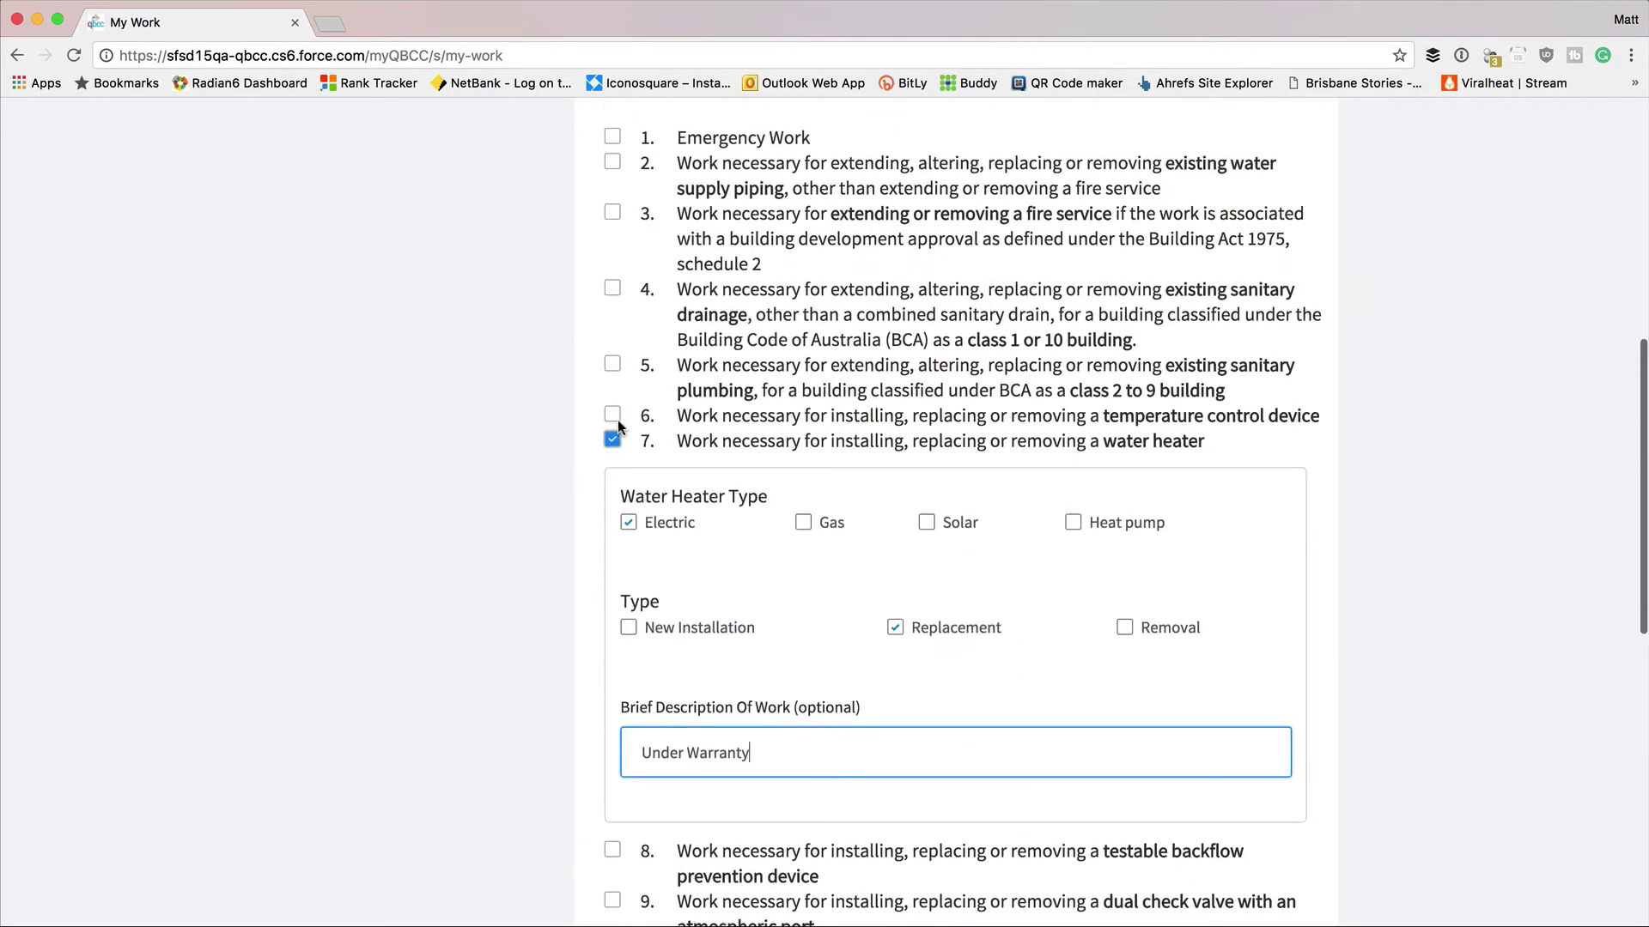
pyautogui.click(612, 414)
pyautogui.click(895, 497)
pyautogui.click(643, 736)
pyautogui.write('Tested')
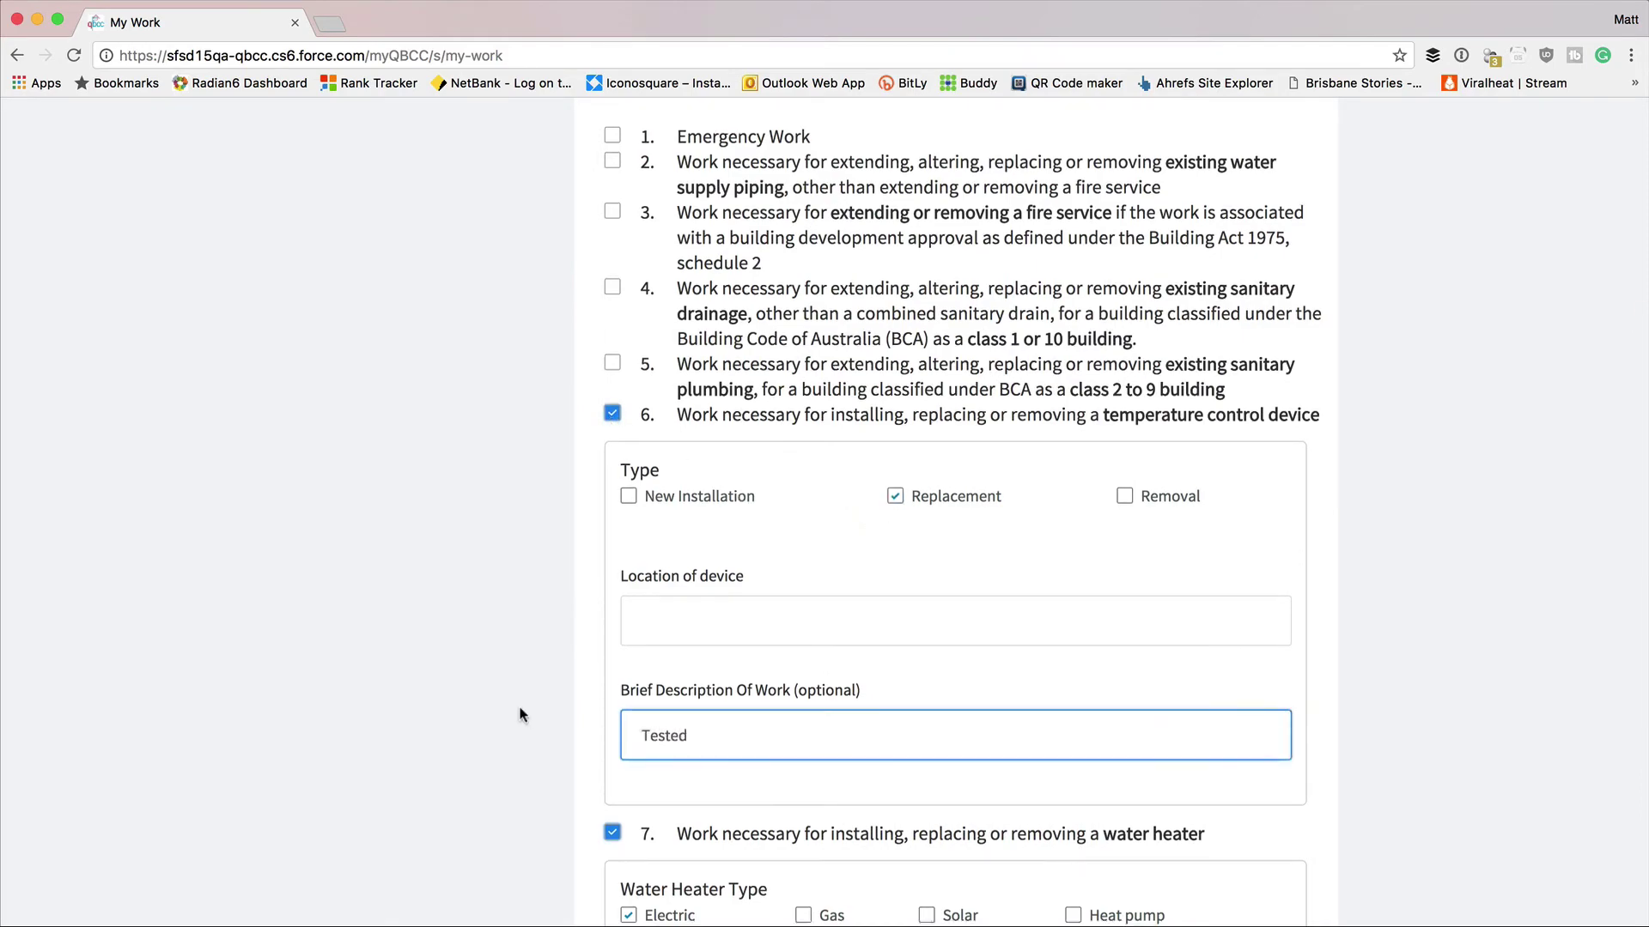
# Tick existing sanitary drainage as Extending and save the work details.
pyautogui.scroll(-8, 522, 707)
pyautogui.scroll(8, 522, 708)
pyautogui.click(611, 298)
pyautogui.click(628, 430)
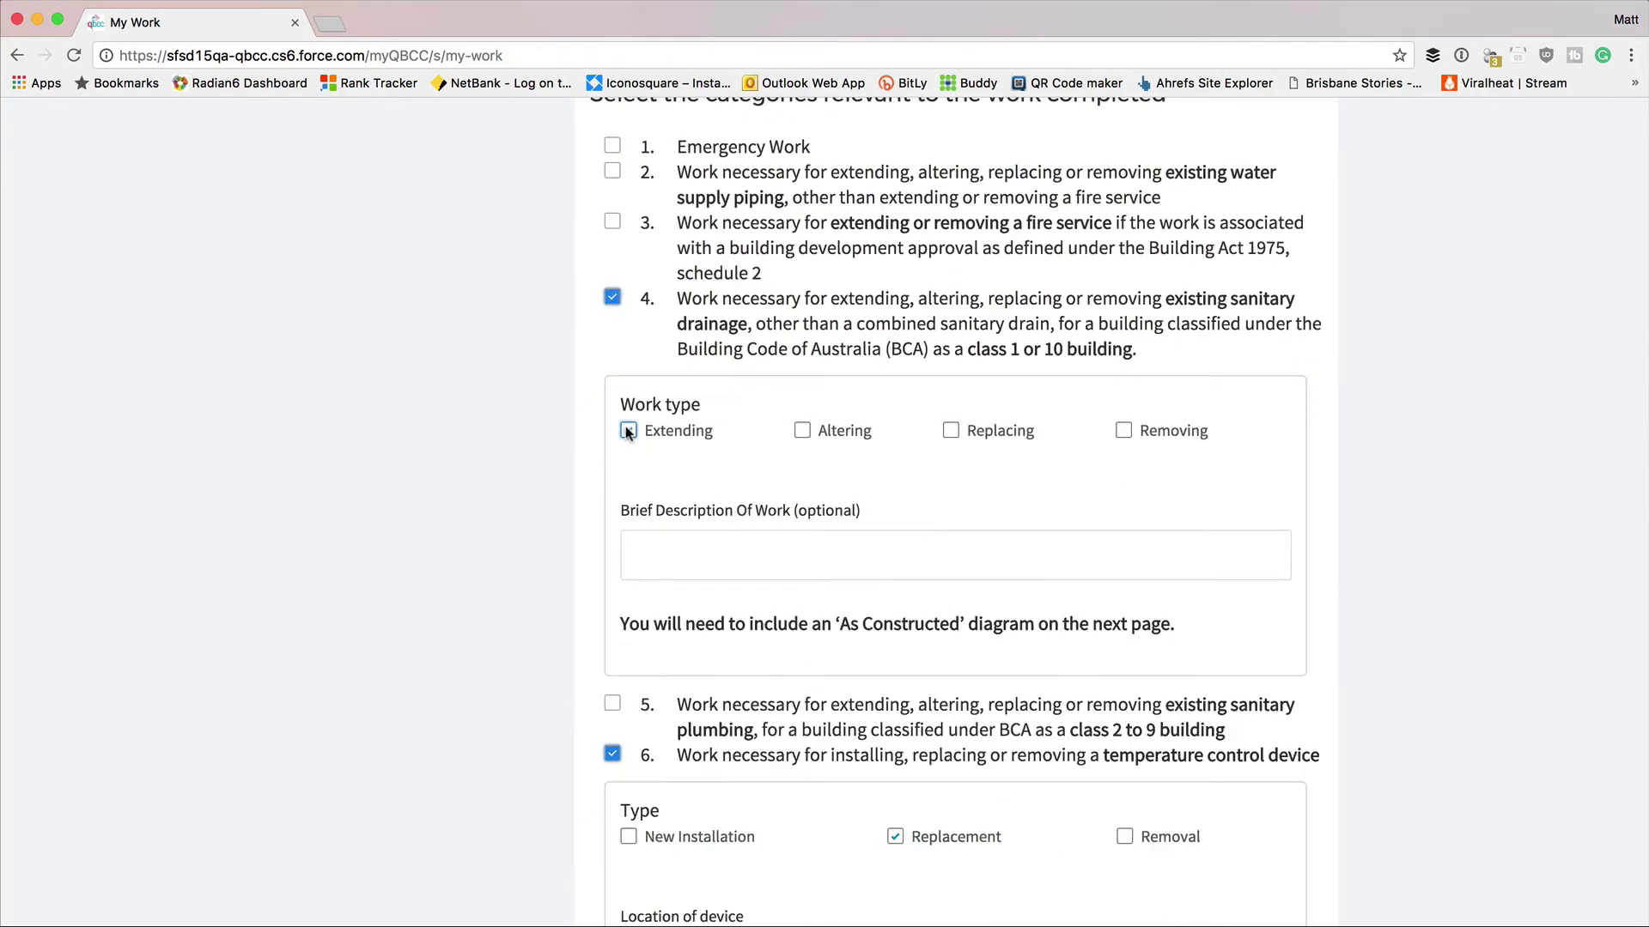
pyautogui.scroll(-2, 599, 520)
pyautogui.scroll(-15, 597, 513)
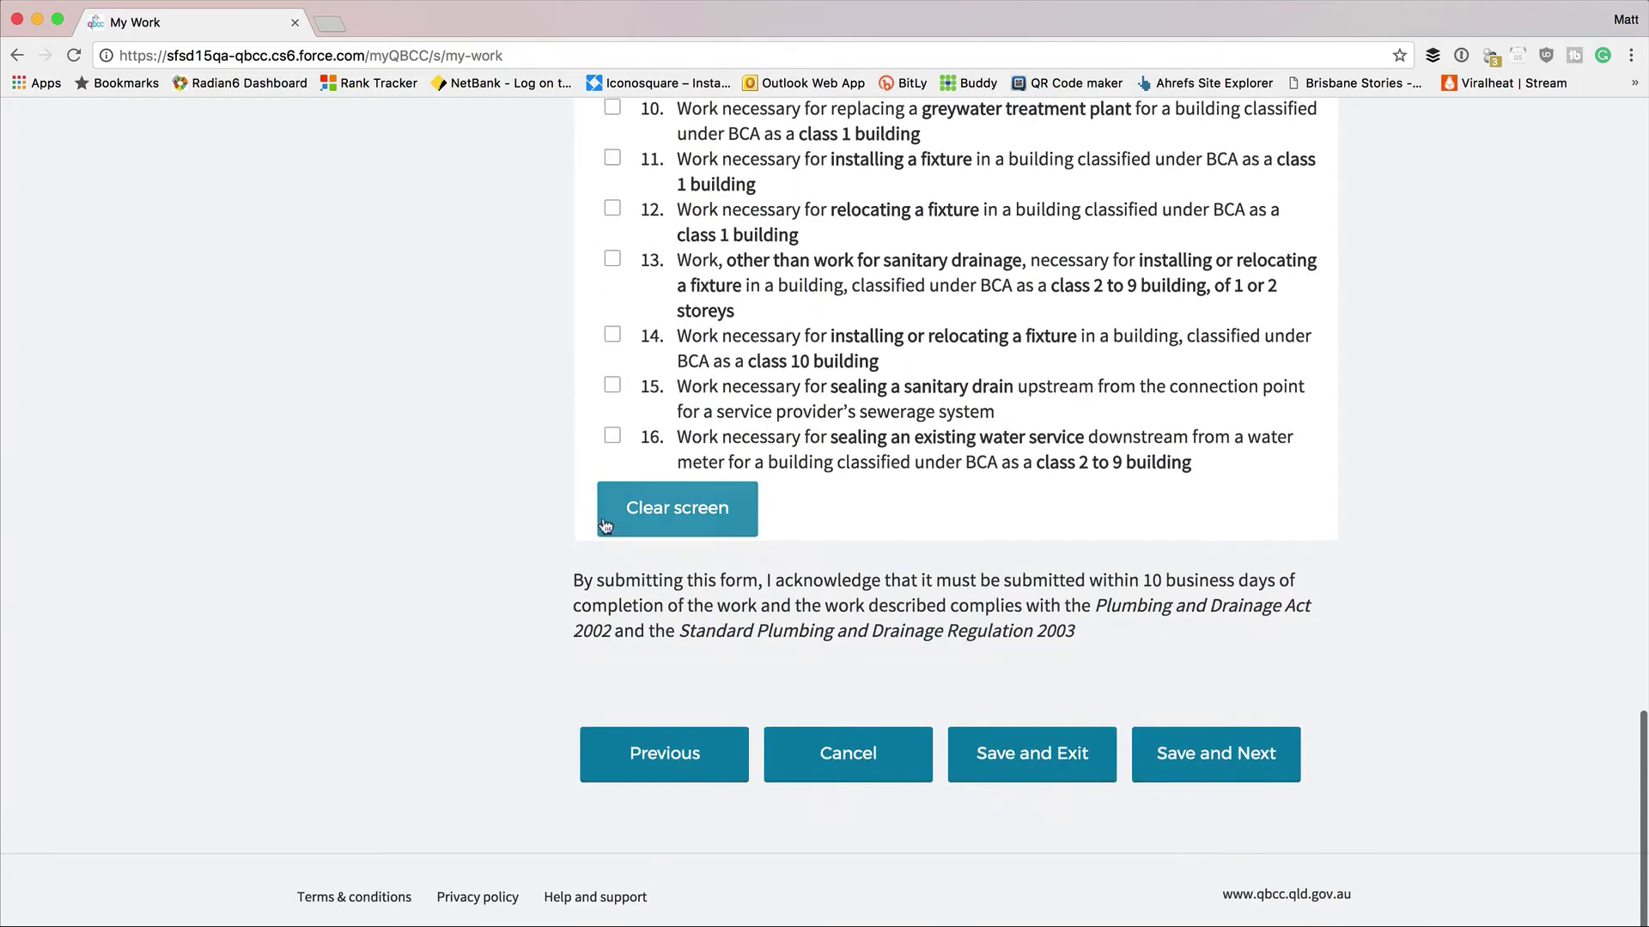
pyautogui.click(1230, 765)
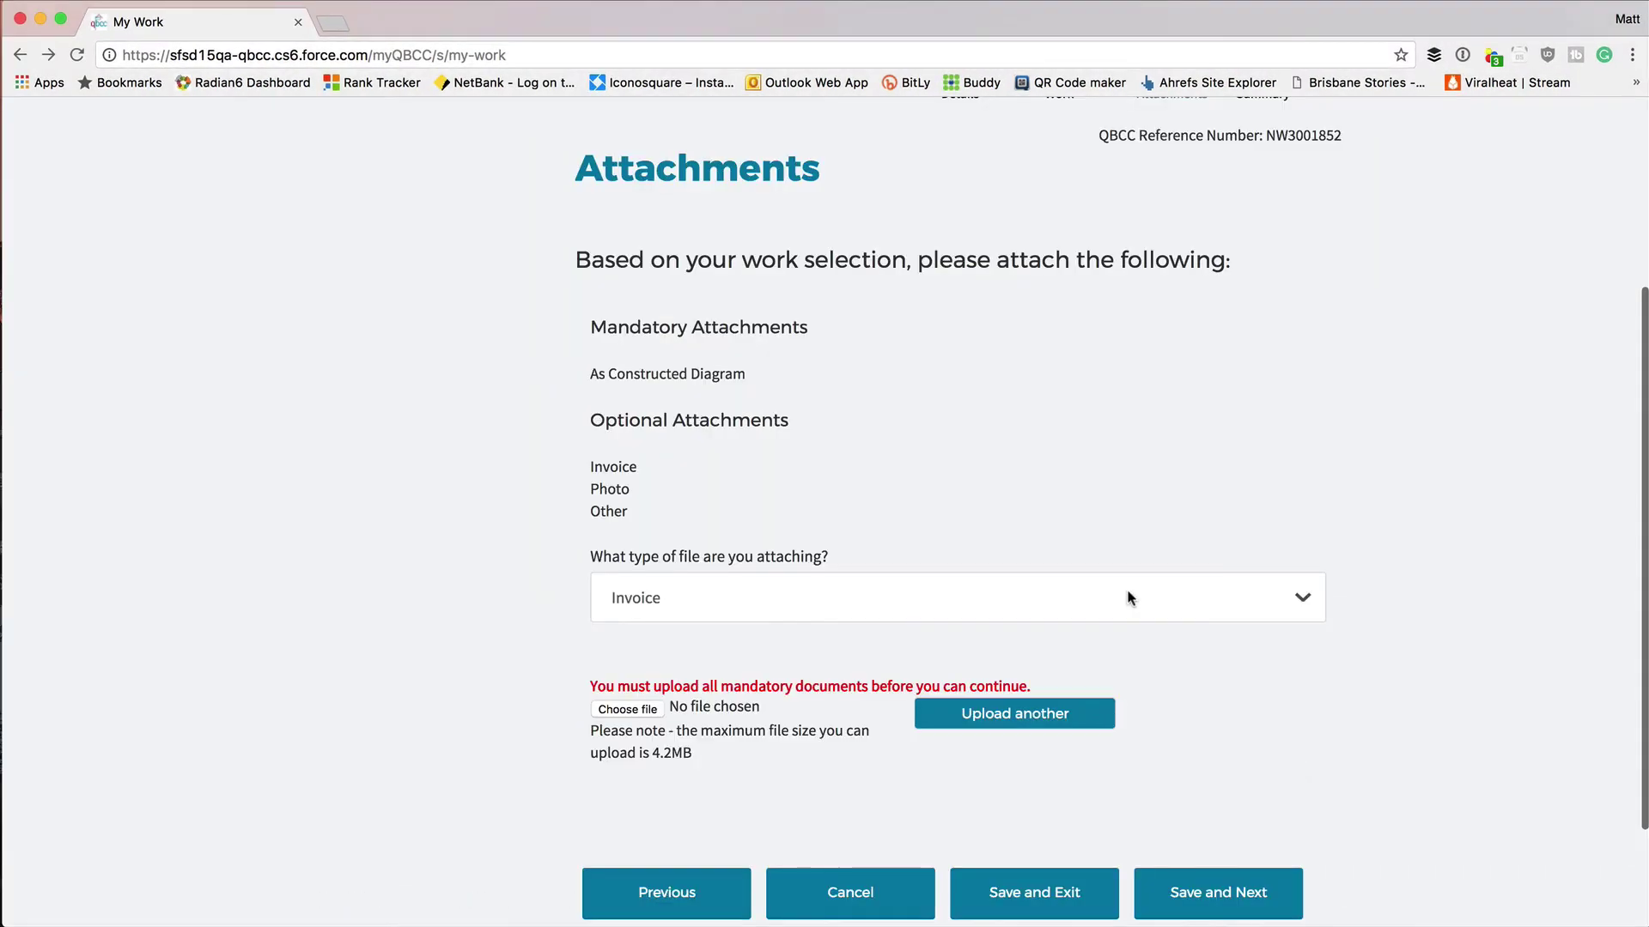
# Upload Example As Constructed Diagram.pdf as the As Constructed Diagram and save to continue.
pyautogui.click(1123, 593)
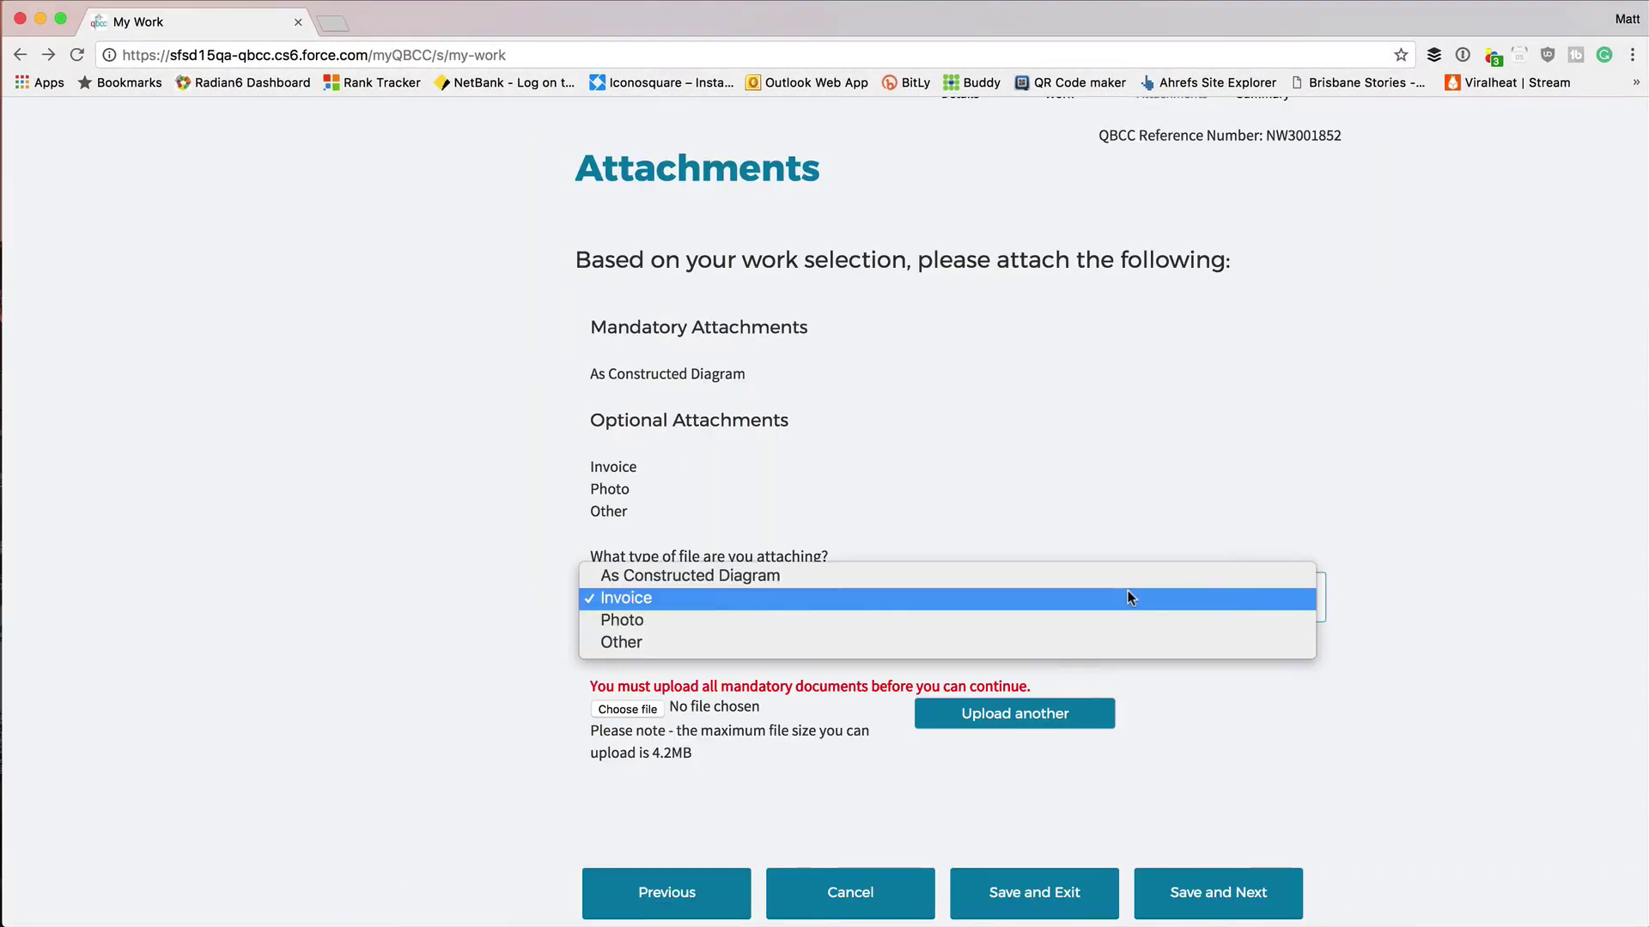
pyautogui.click(1122, 576)
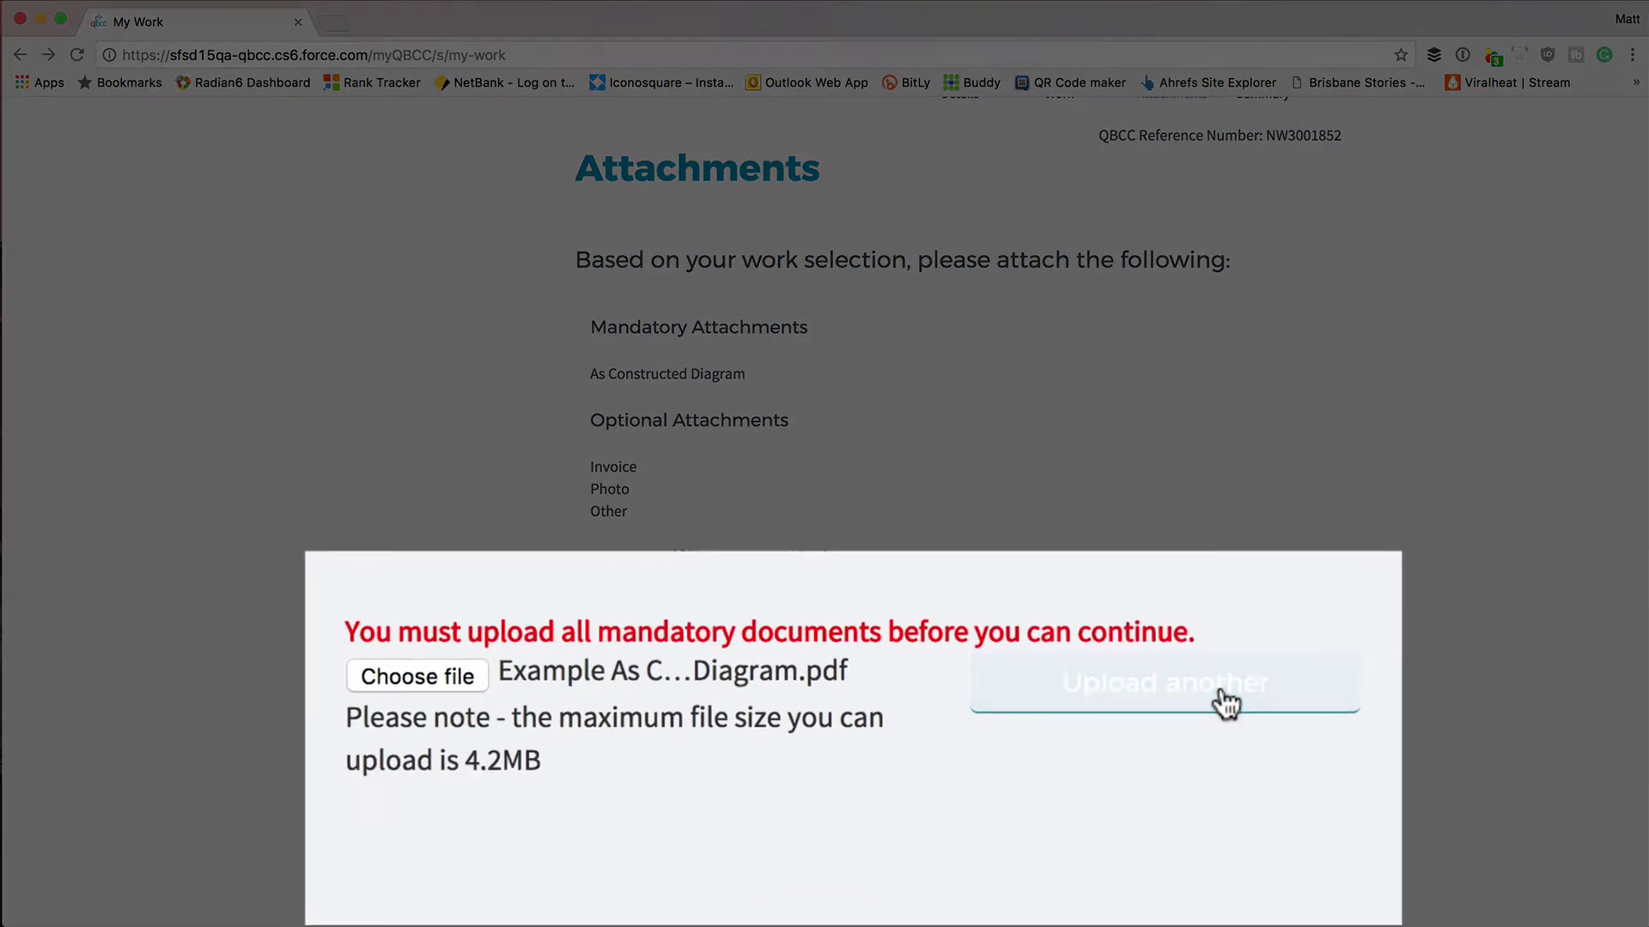
pyautogui.click(1223, 697)
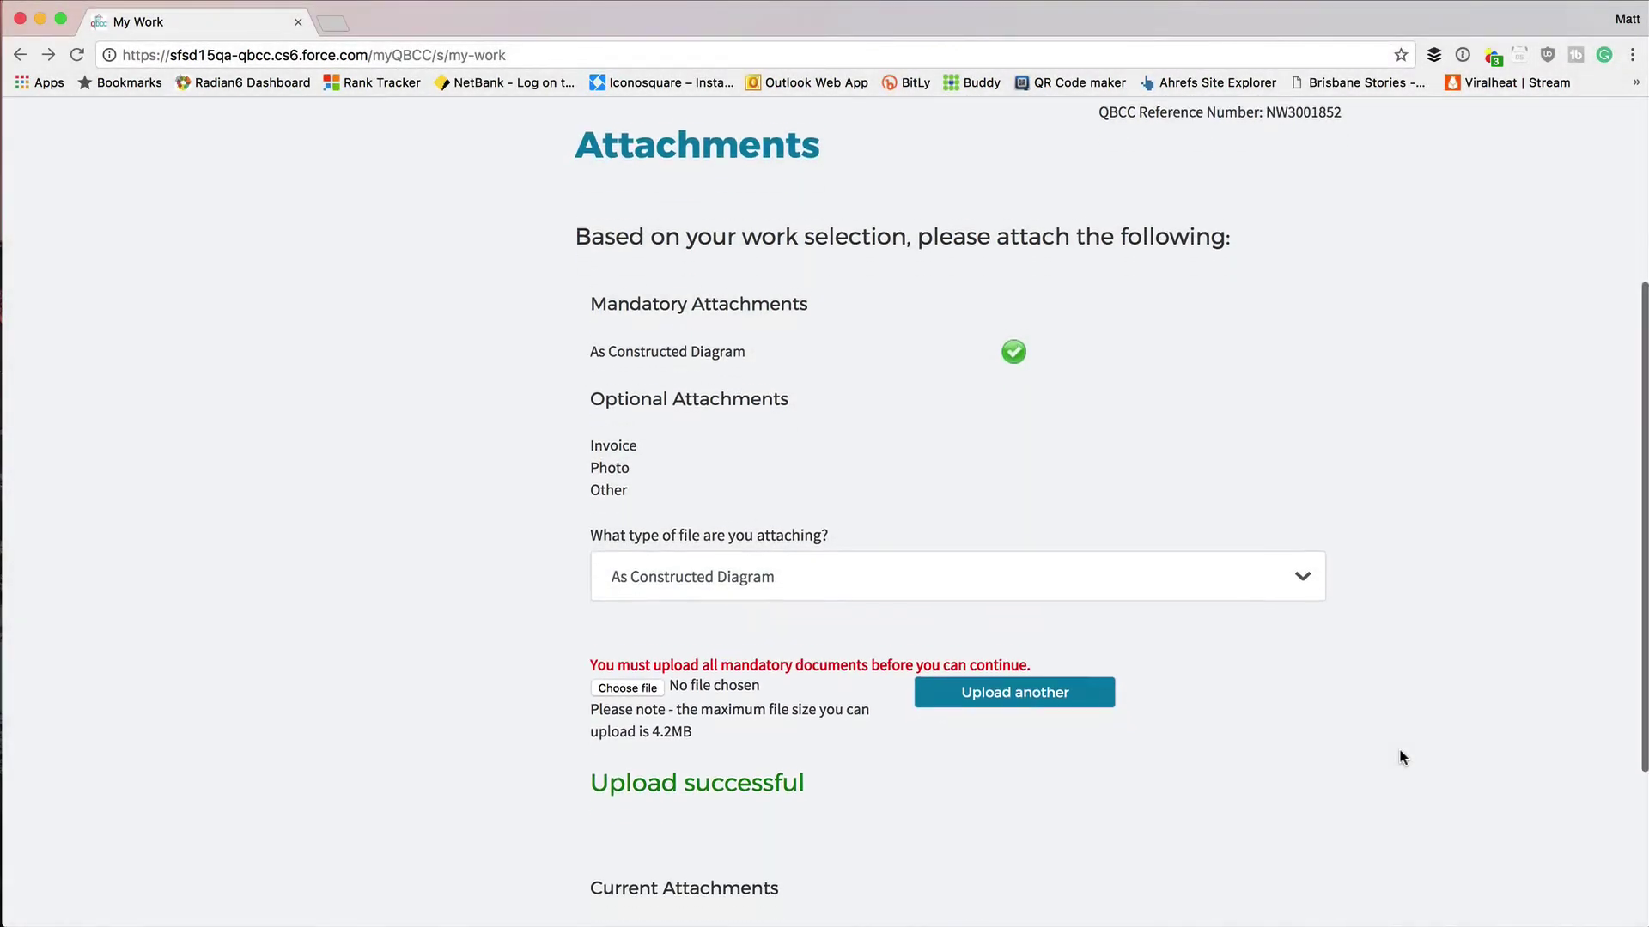
pyautogui.scroll(-3, 1400, 750)
pyautogui.scroll(-2, 1399, 755)
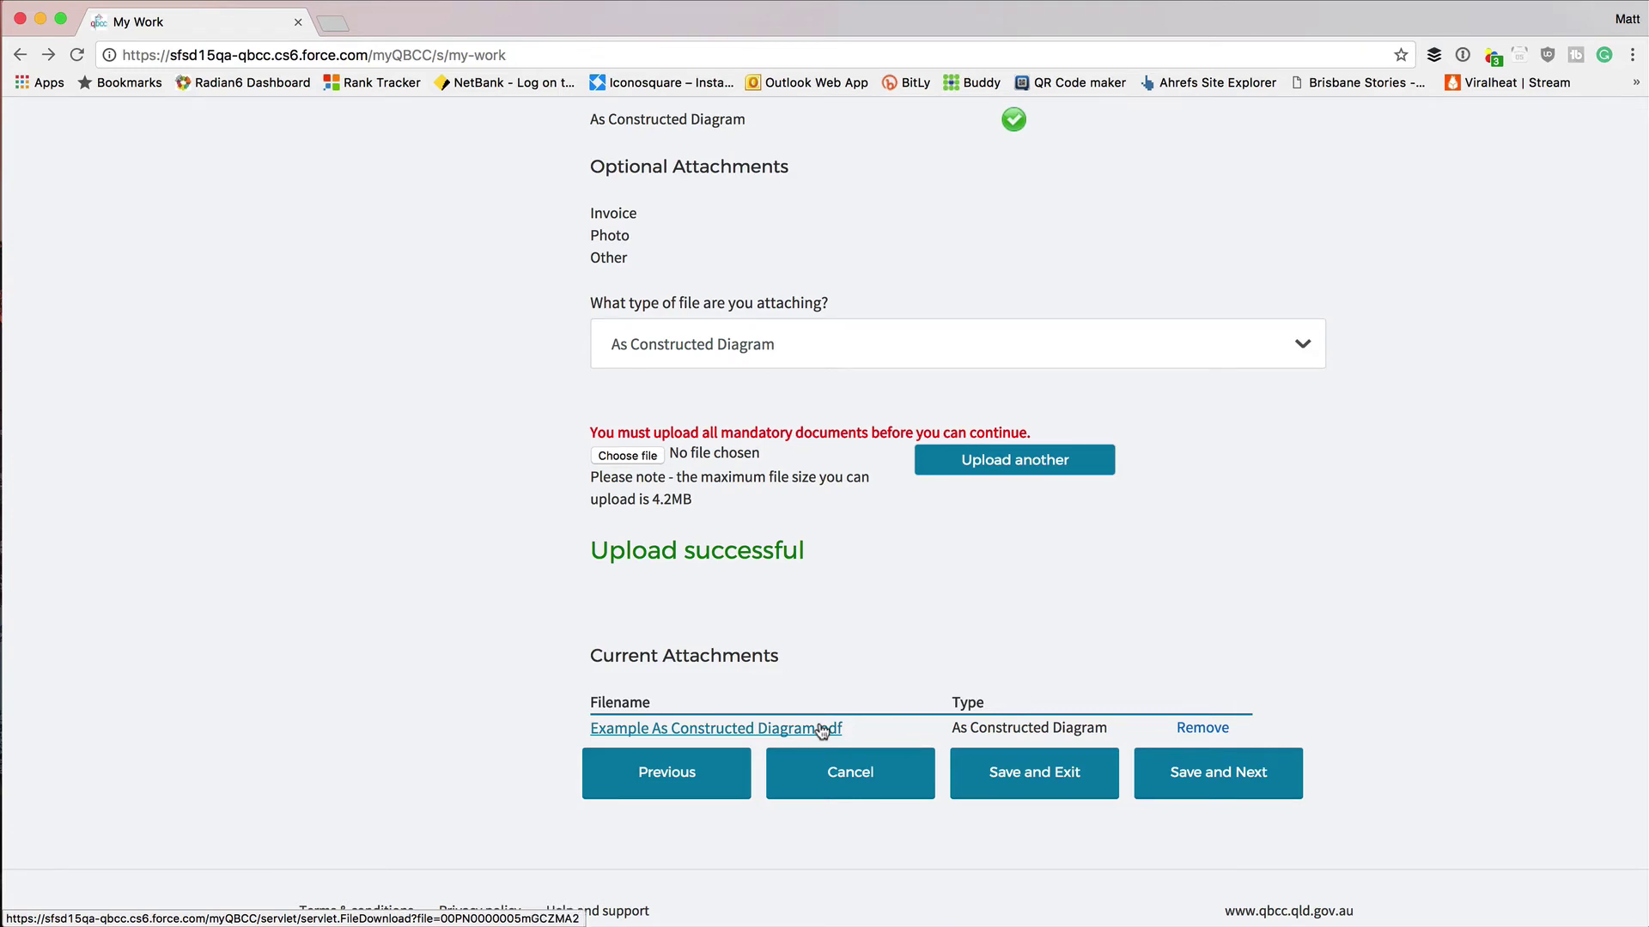
pyautogui.click(1231, 779)
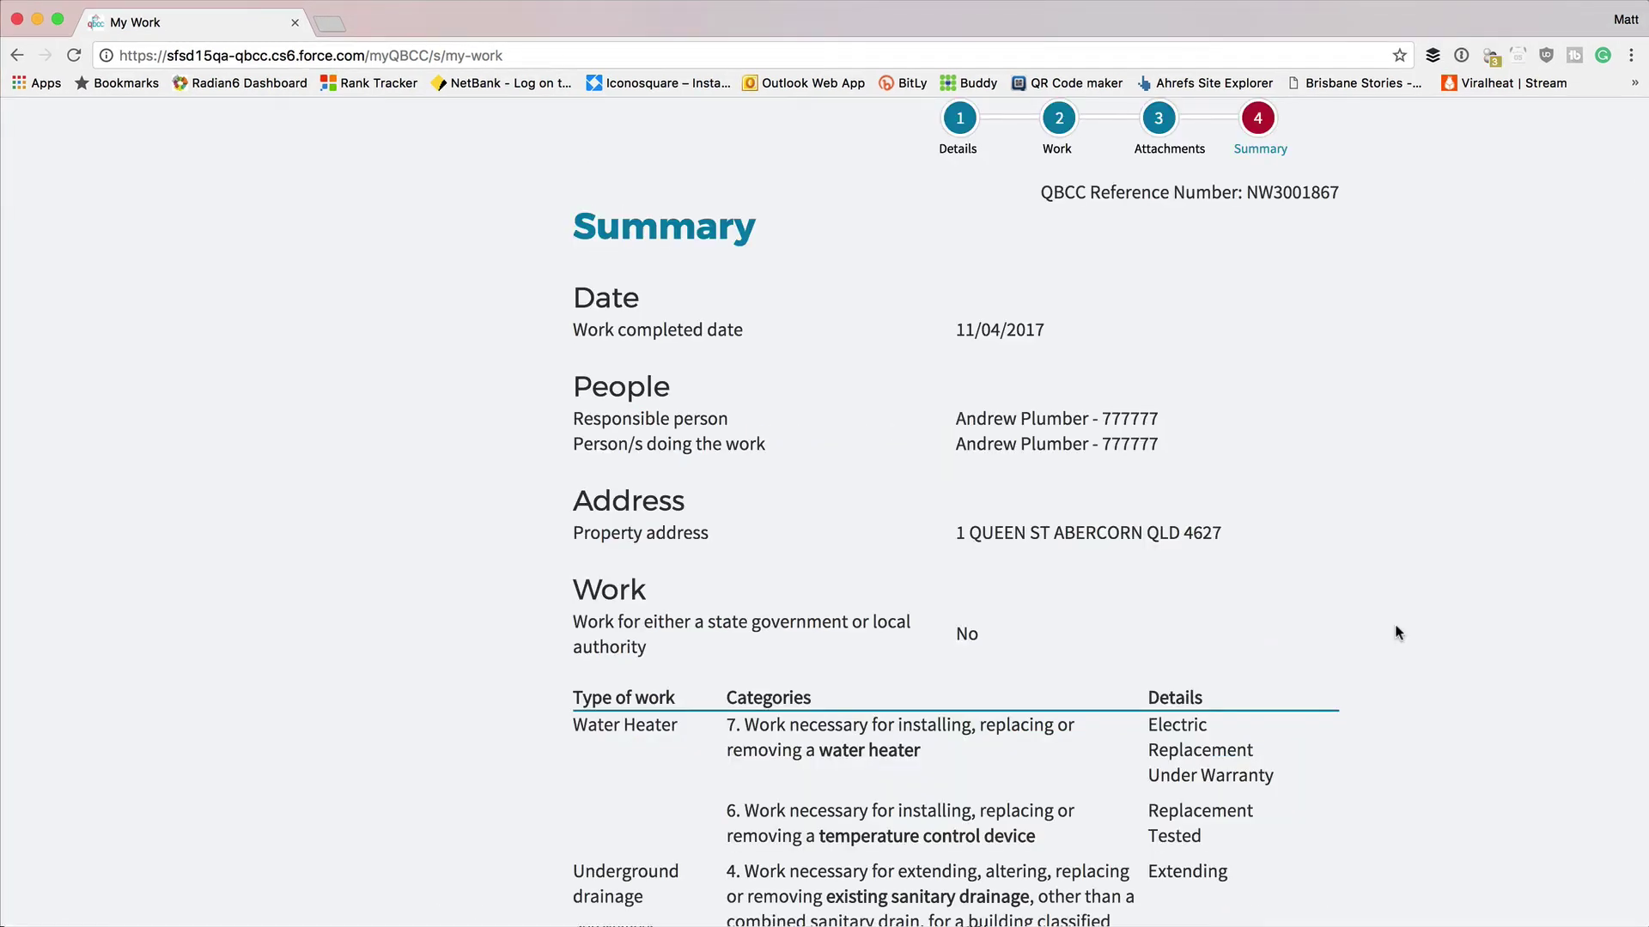
# Review the lodgement summary and confirm paying the $28.70 total.
pyautogui.scroll(-5, 1397, 633)
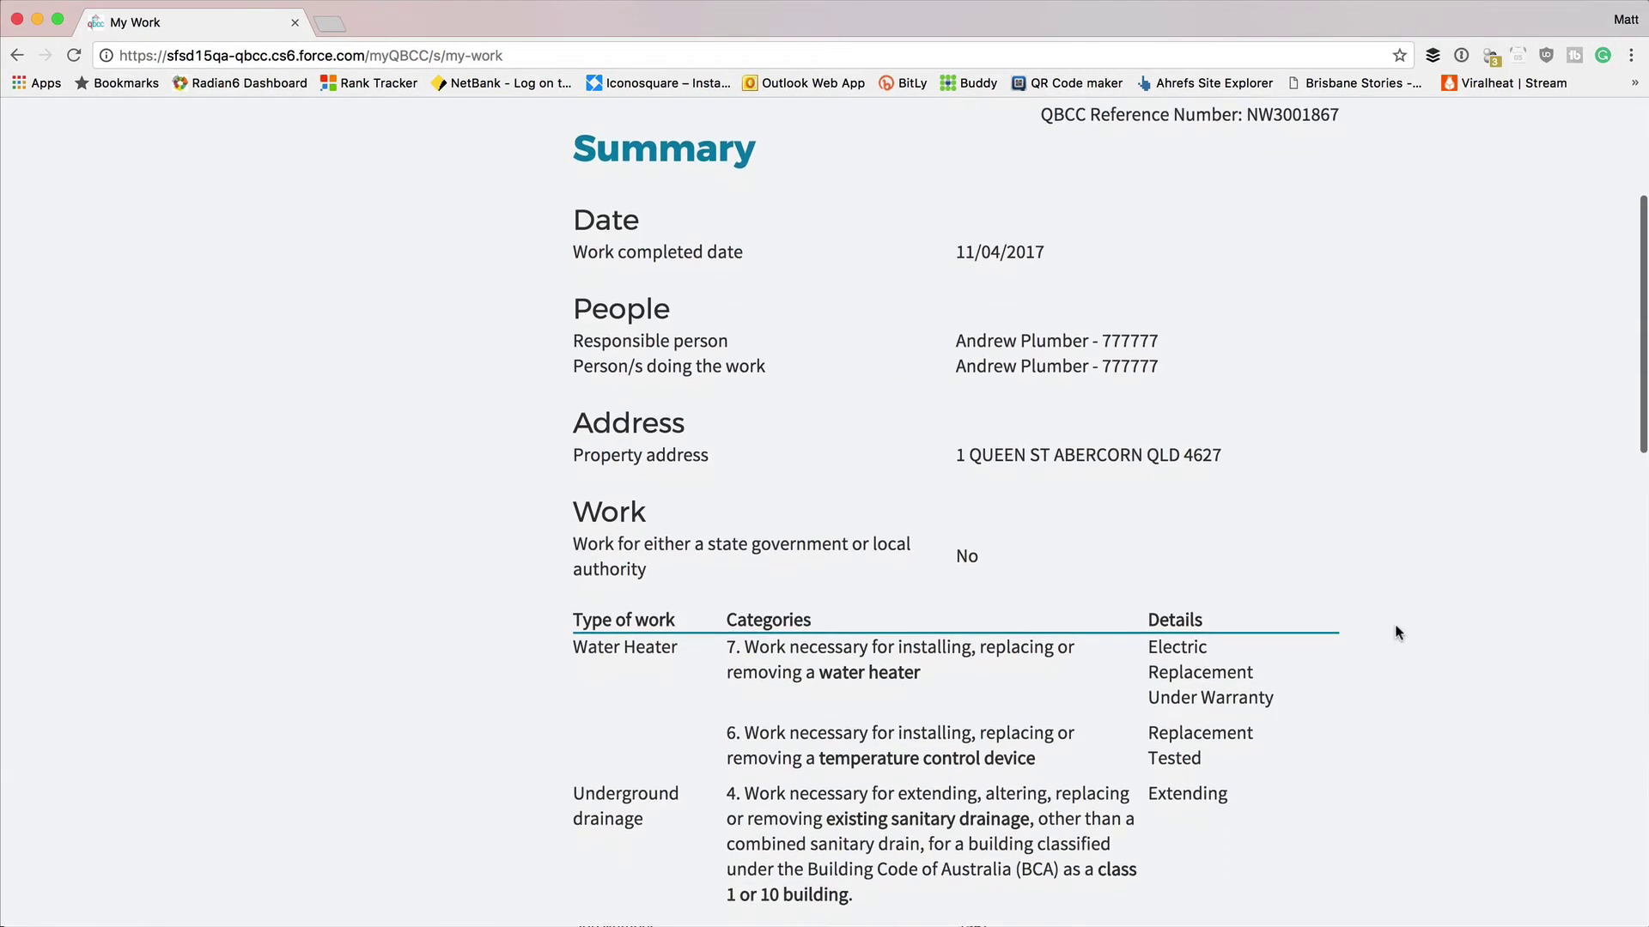
pyautogui.scroll(-1, 1397, 633)
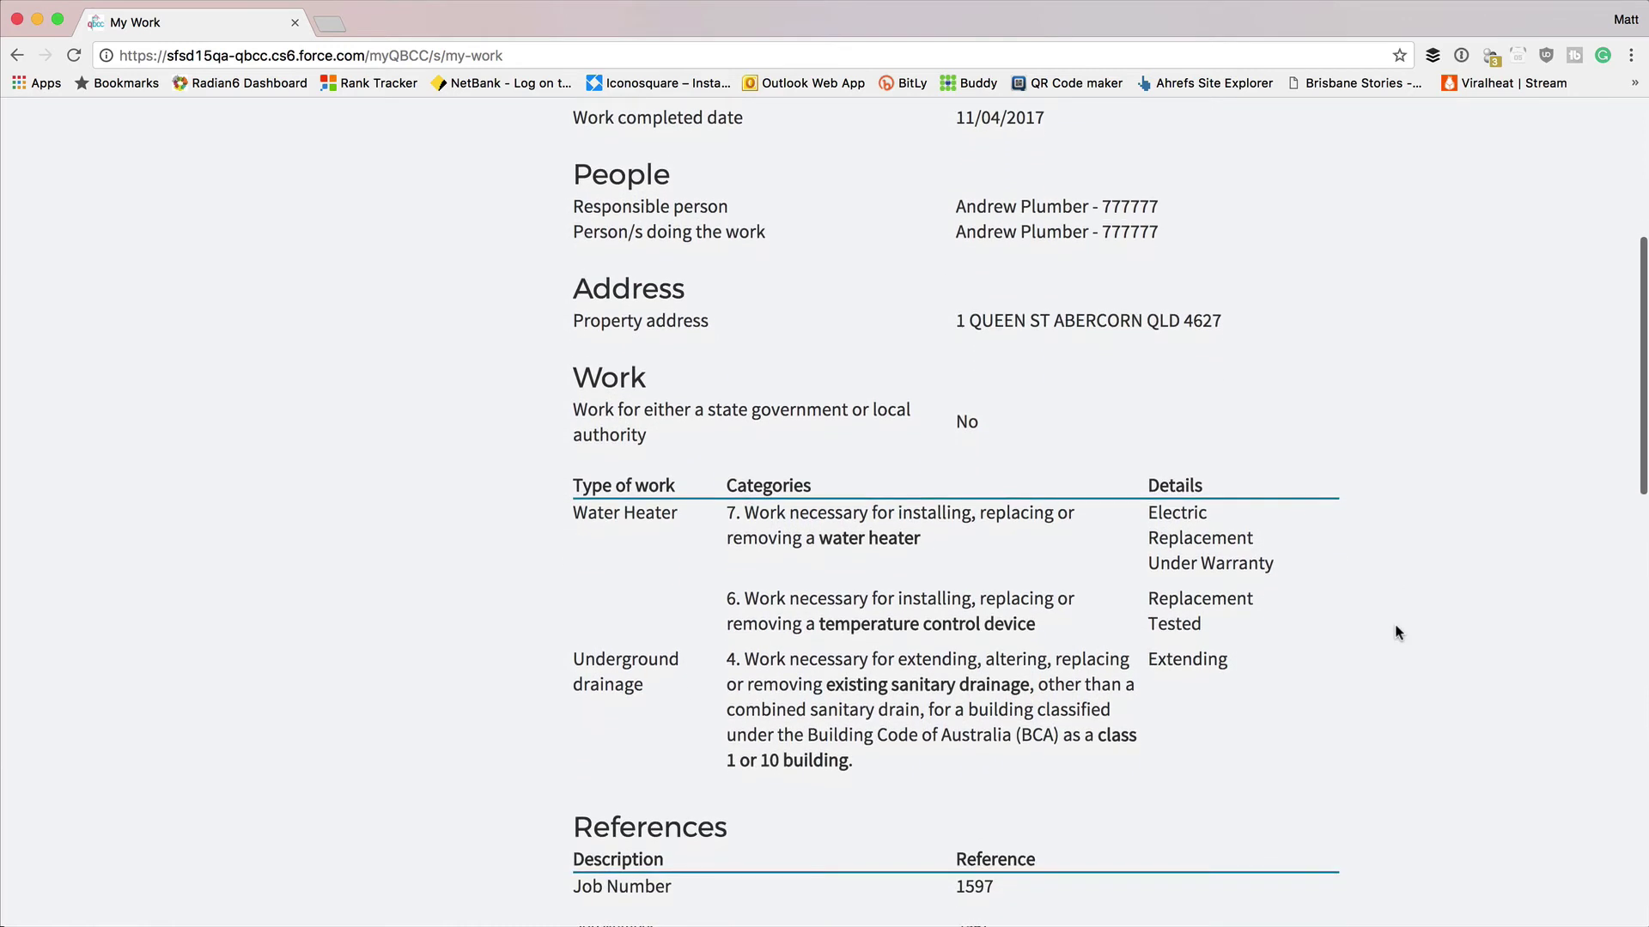
pyautogui.scroll(-6, 1397, 633)
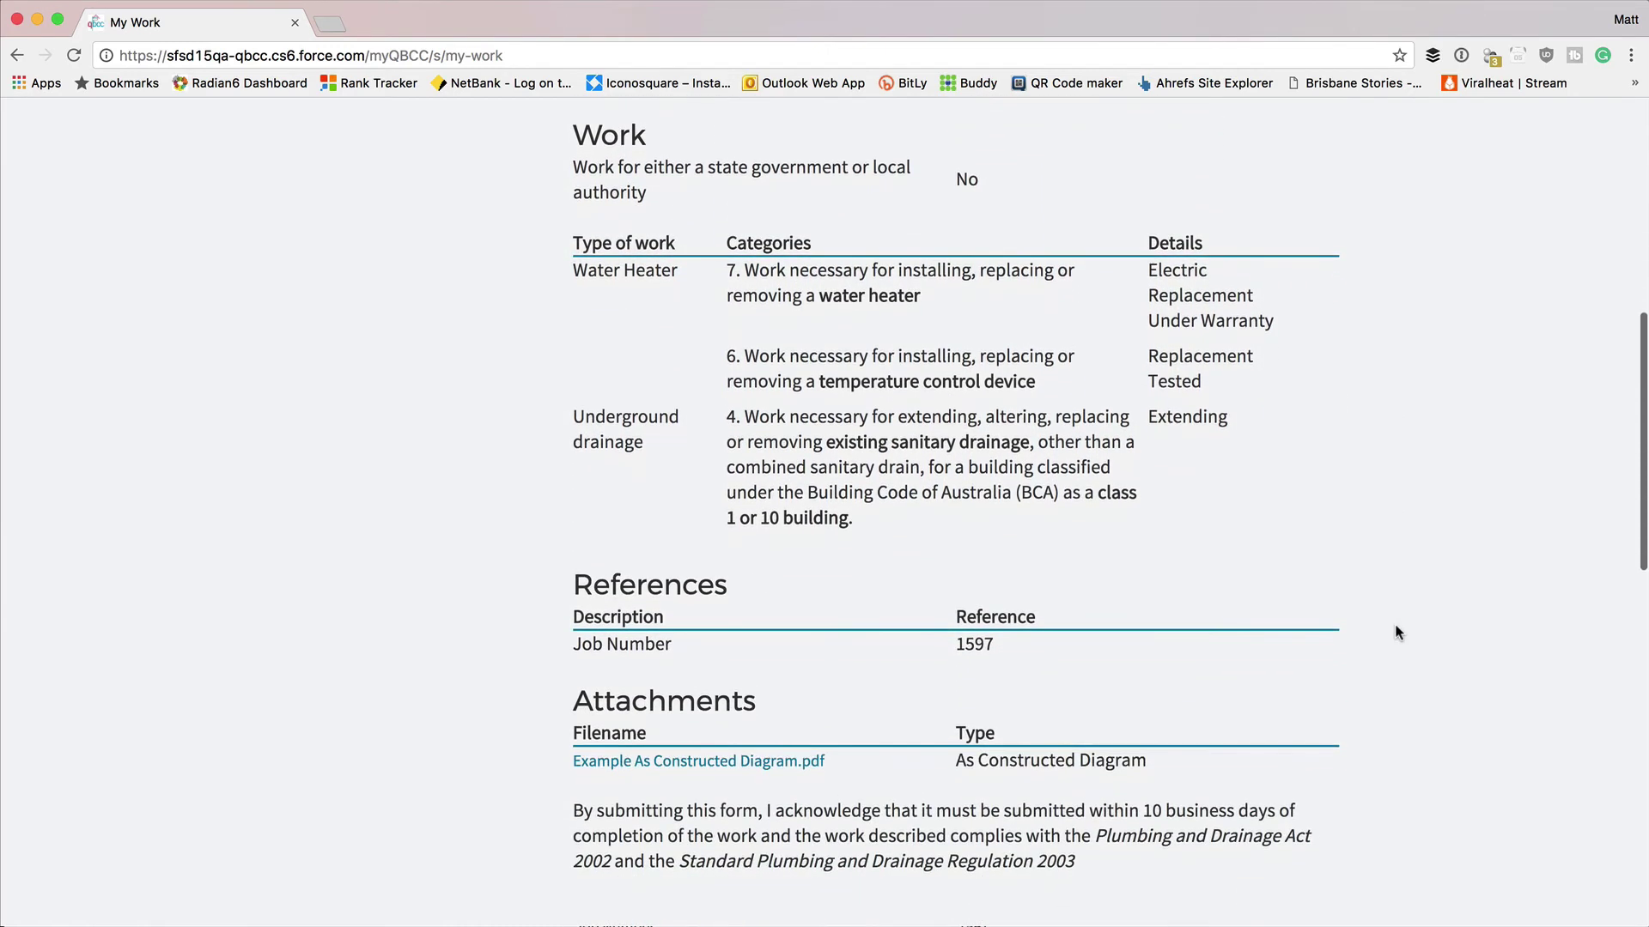
pyautogui.scroll(-6, 1395, 631)
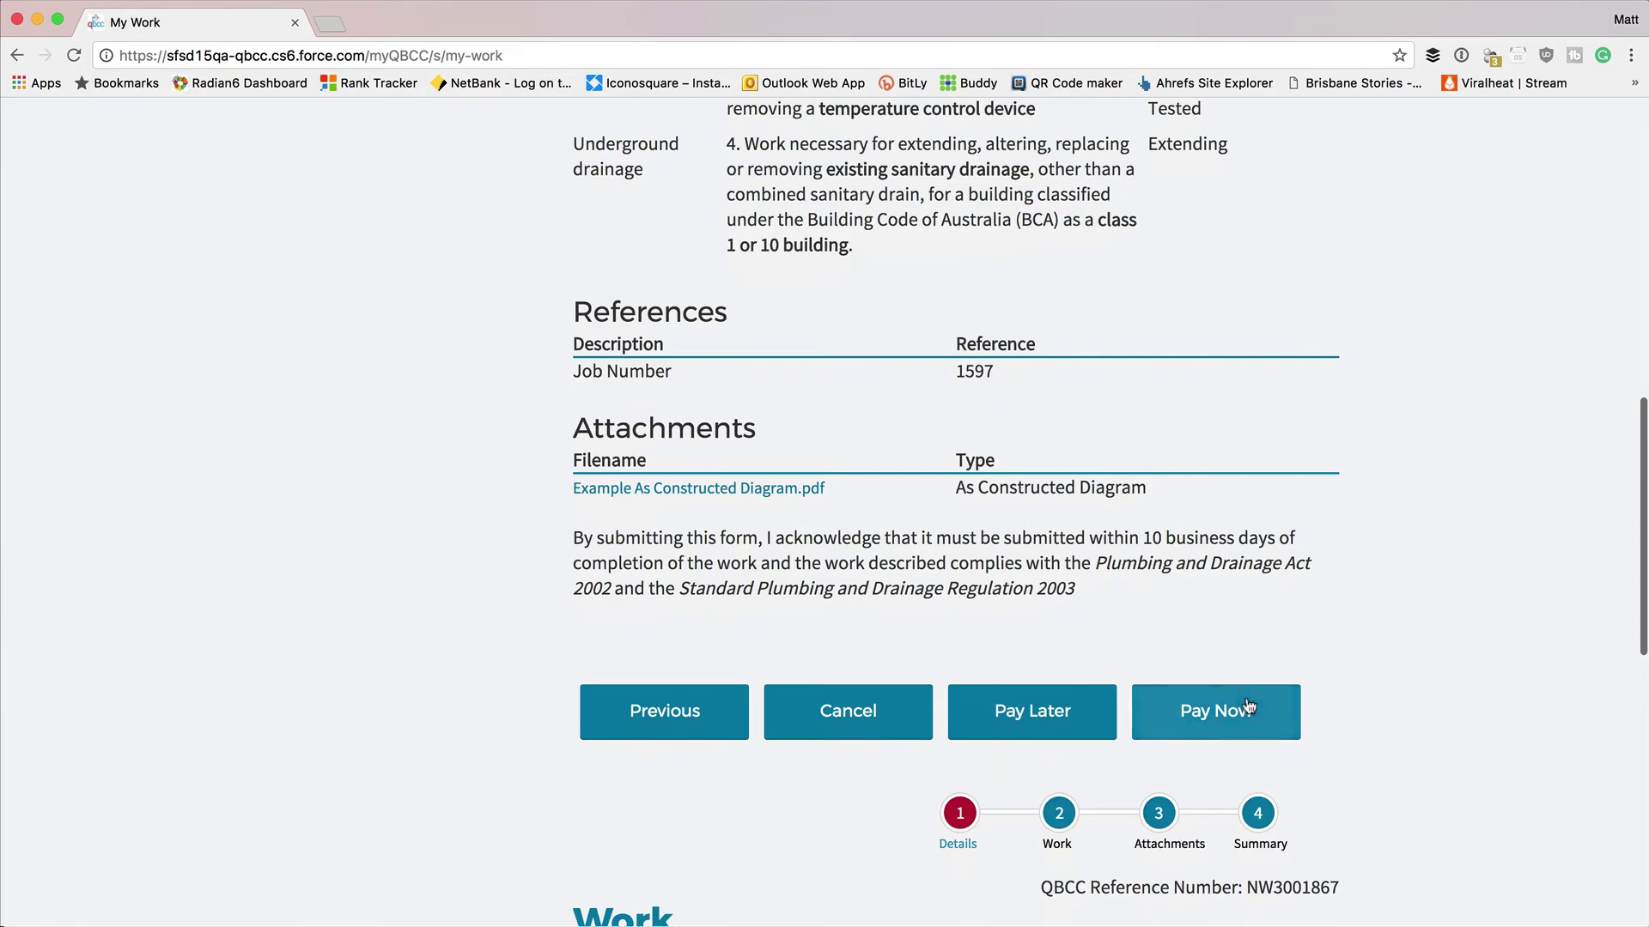
pyautogui.click(1248, 706)
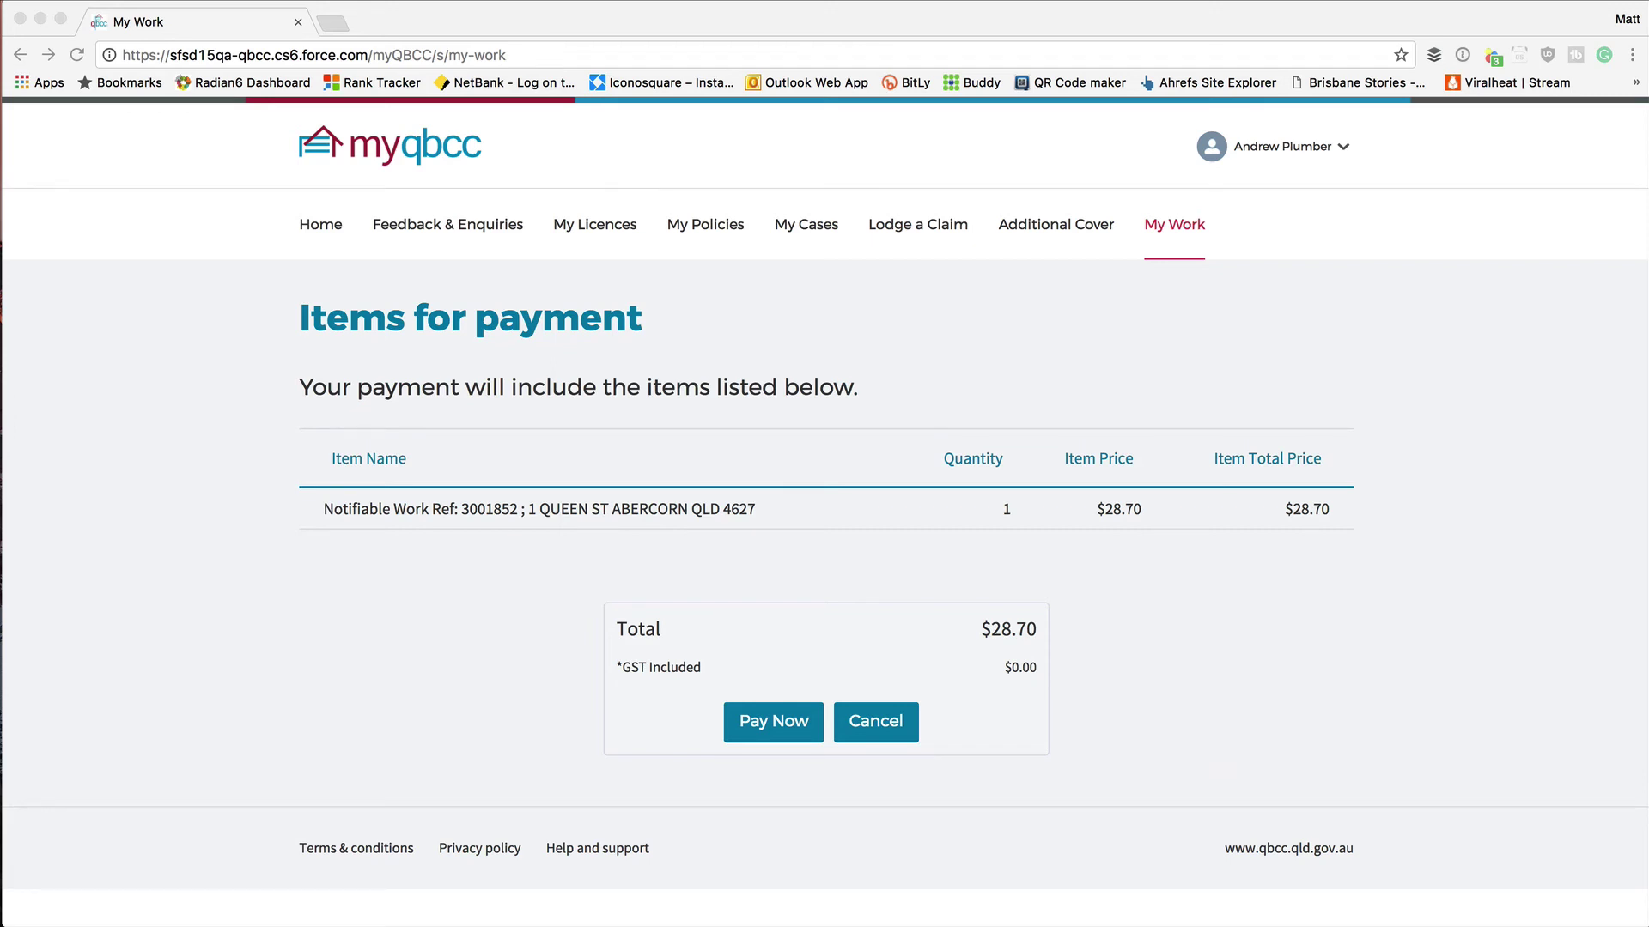
pyautogui.click(1608, 640)
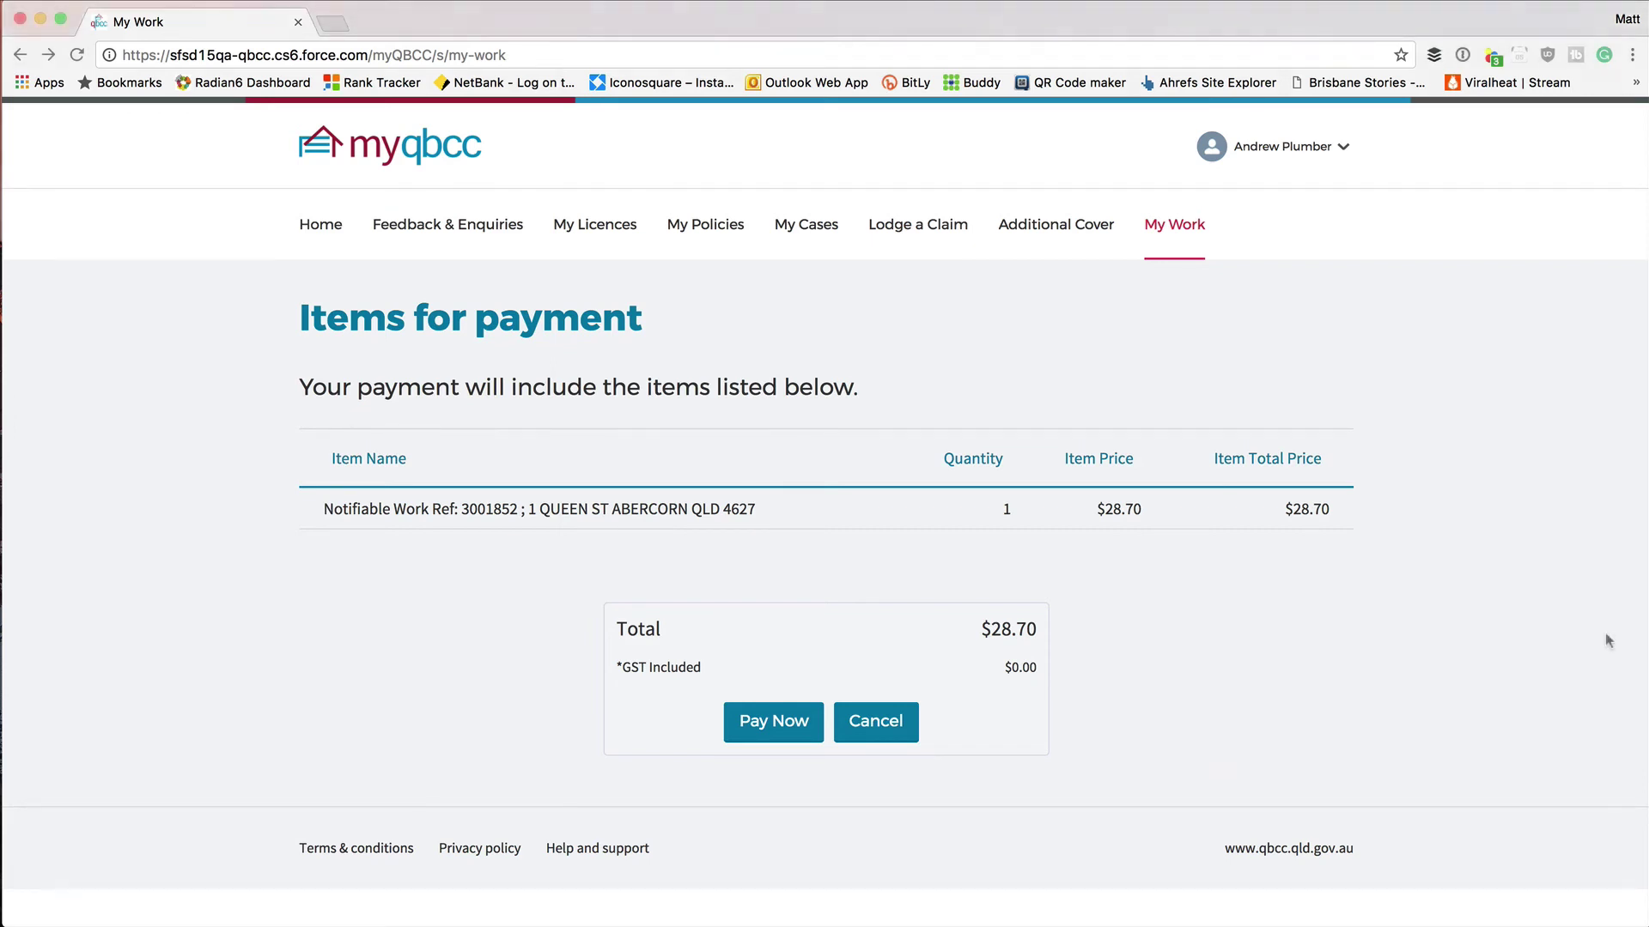
pyautogui.click(781, 722)
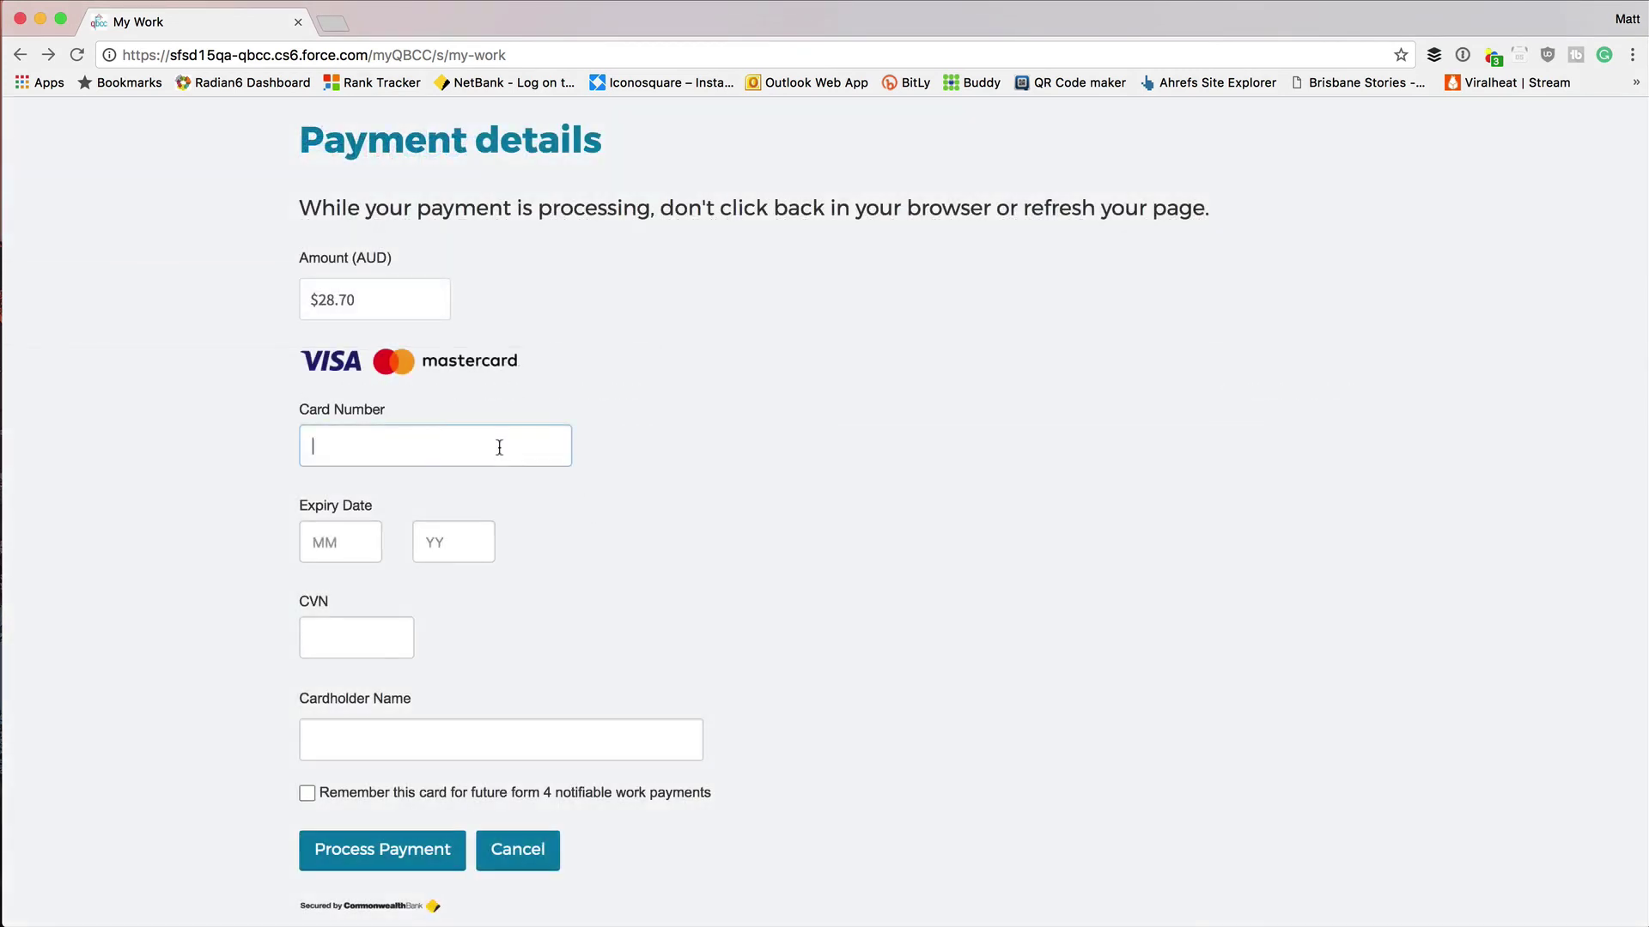
# Enter the card number, expiry month and year, security code and cardholder's name.
pyautogui.click(500, 446)
pyautogui.write('5523')
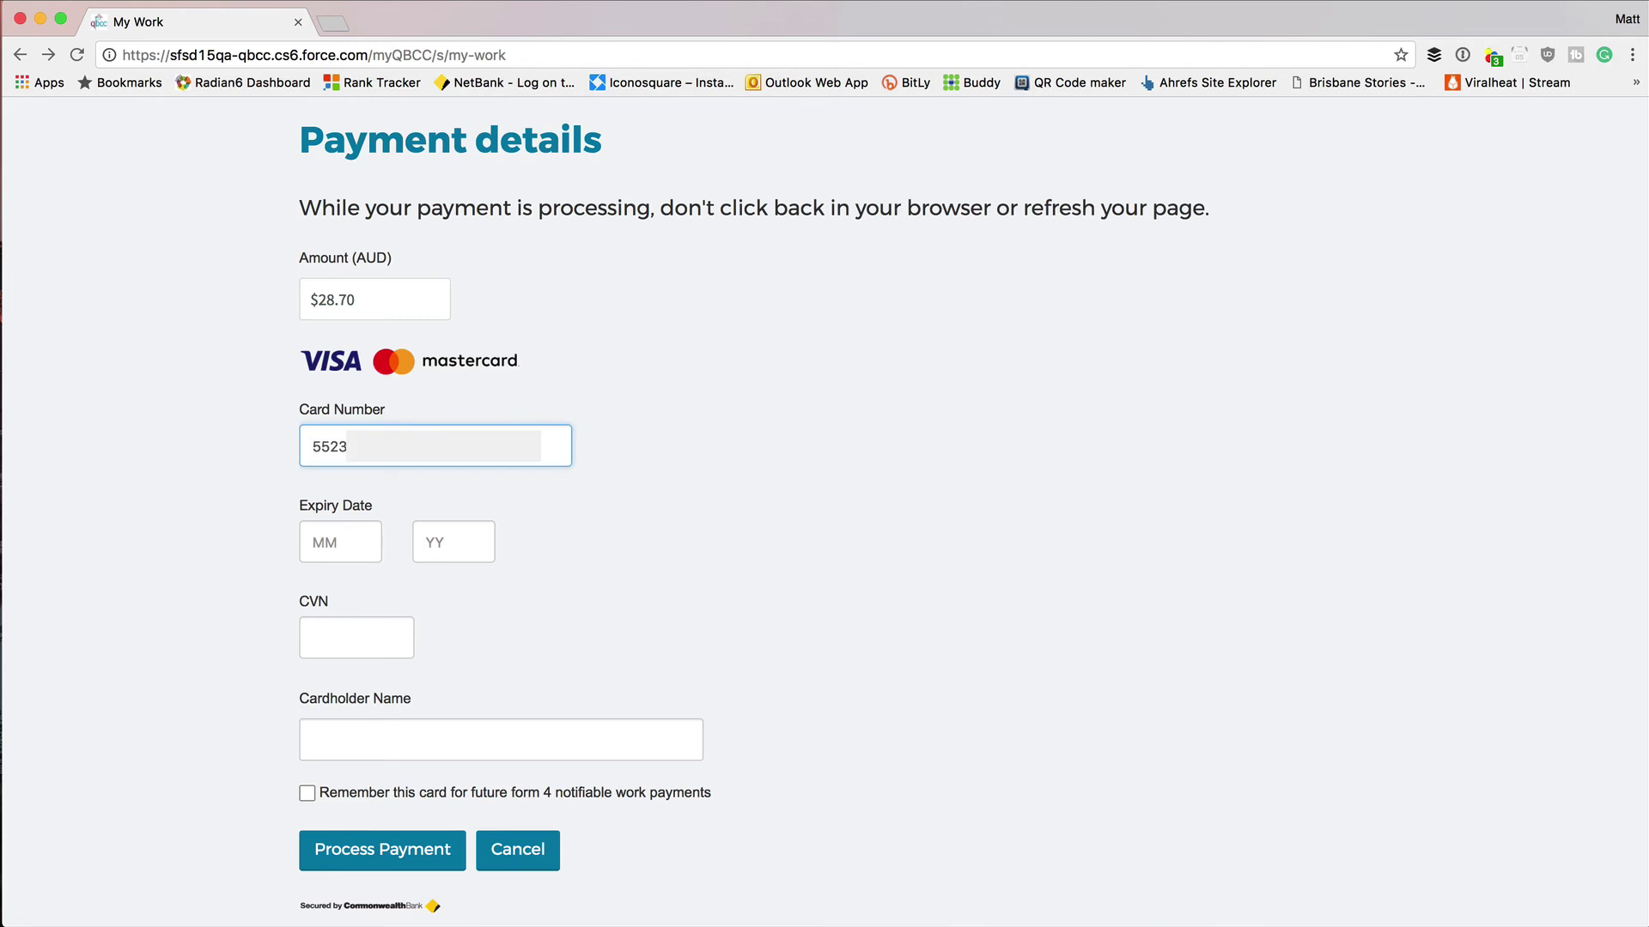
pyautogui.press('Tab')
pyautogui.write('10')
pyautogui.press('Tab')
pyautogui.write('18')
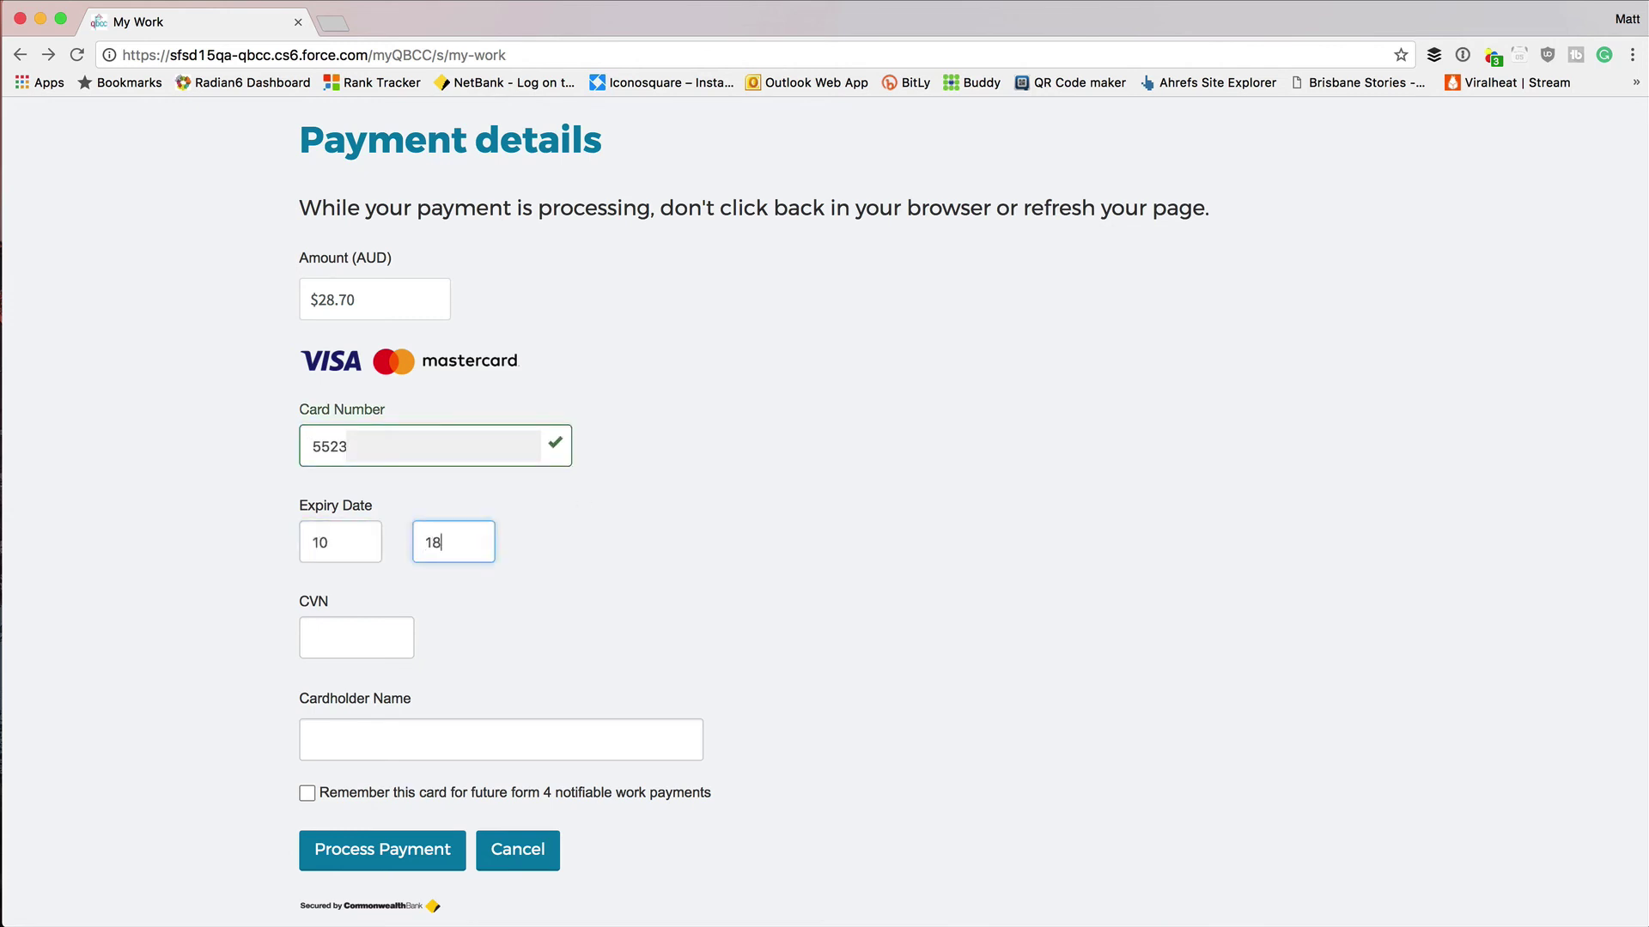
pyautogui.click(343, 632)
pyautogui.click(375, 737)
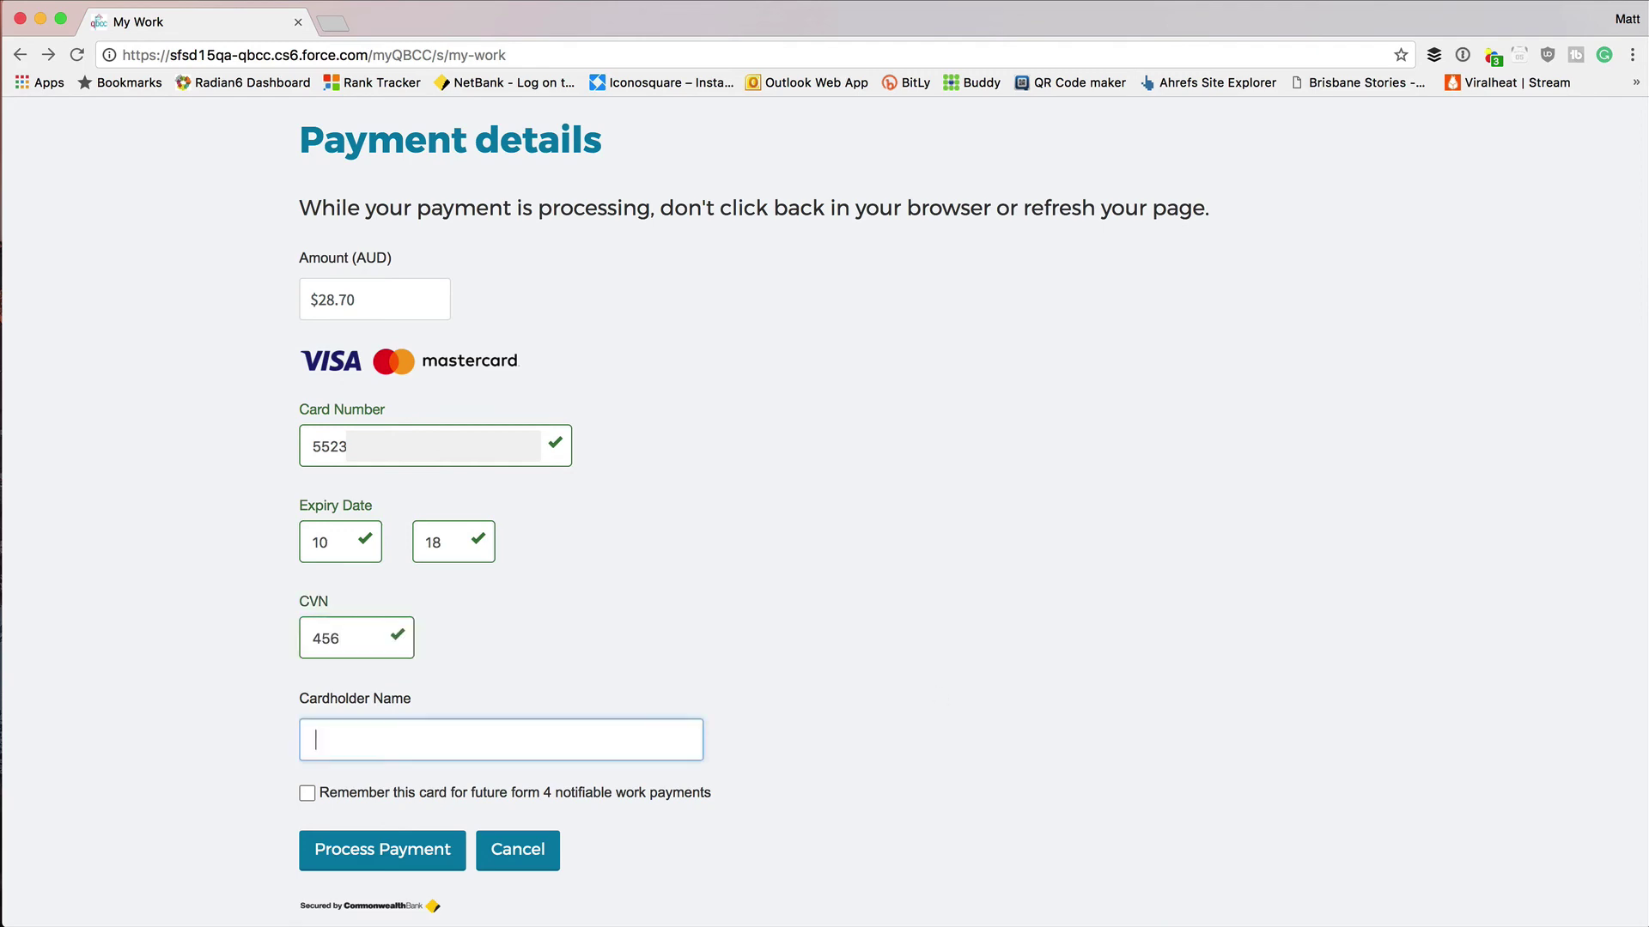
pyautogui.write('Testing Plumber')
# Remember the card for future payments and process the $28.70 payment.
pyautogui.click(1239, 753)
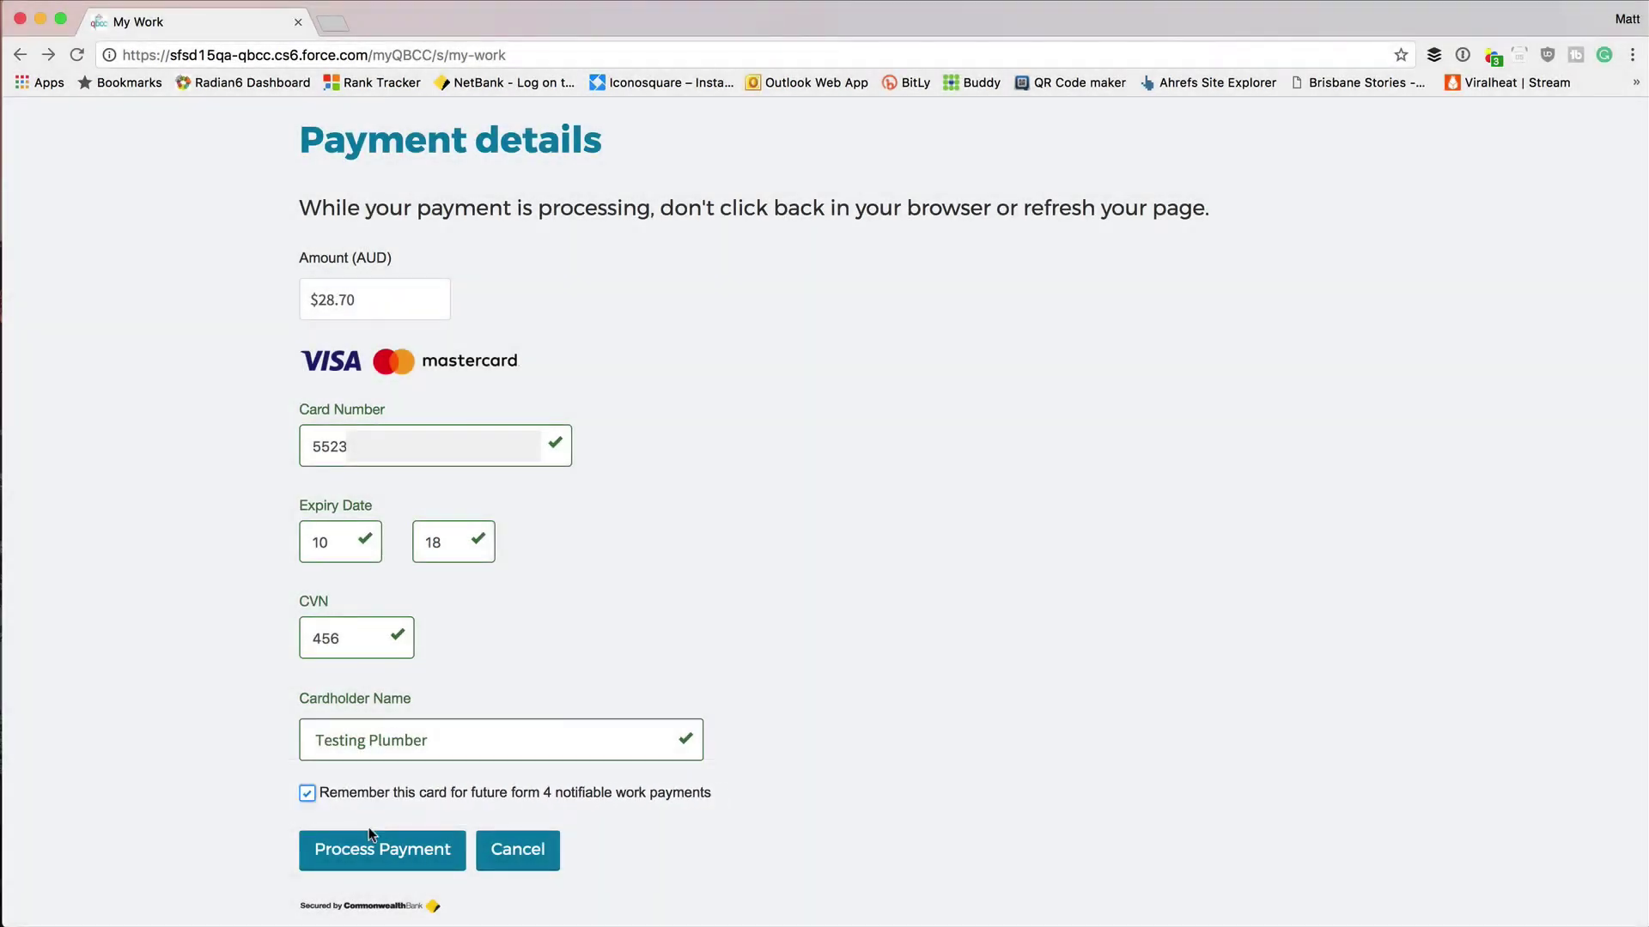
pyautogui.click(374, 845)
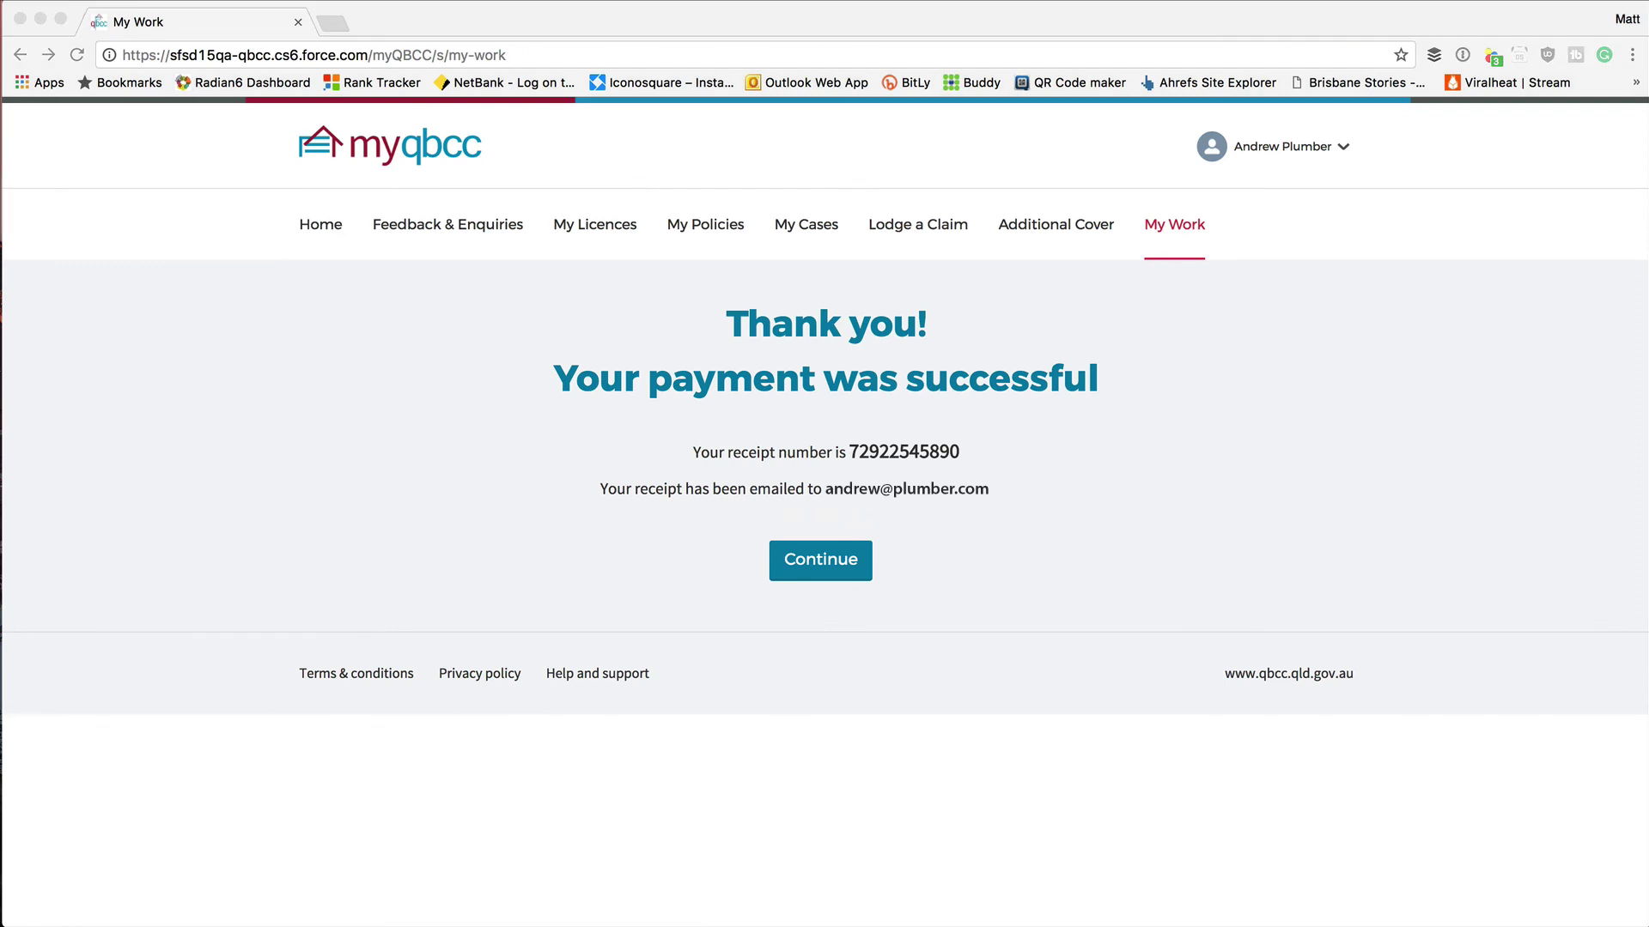
pyautogui.click(375, 848)
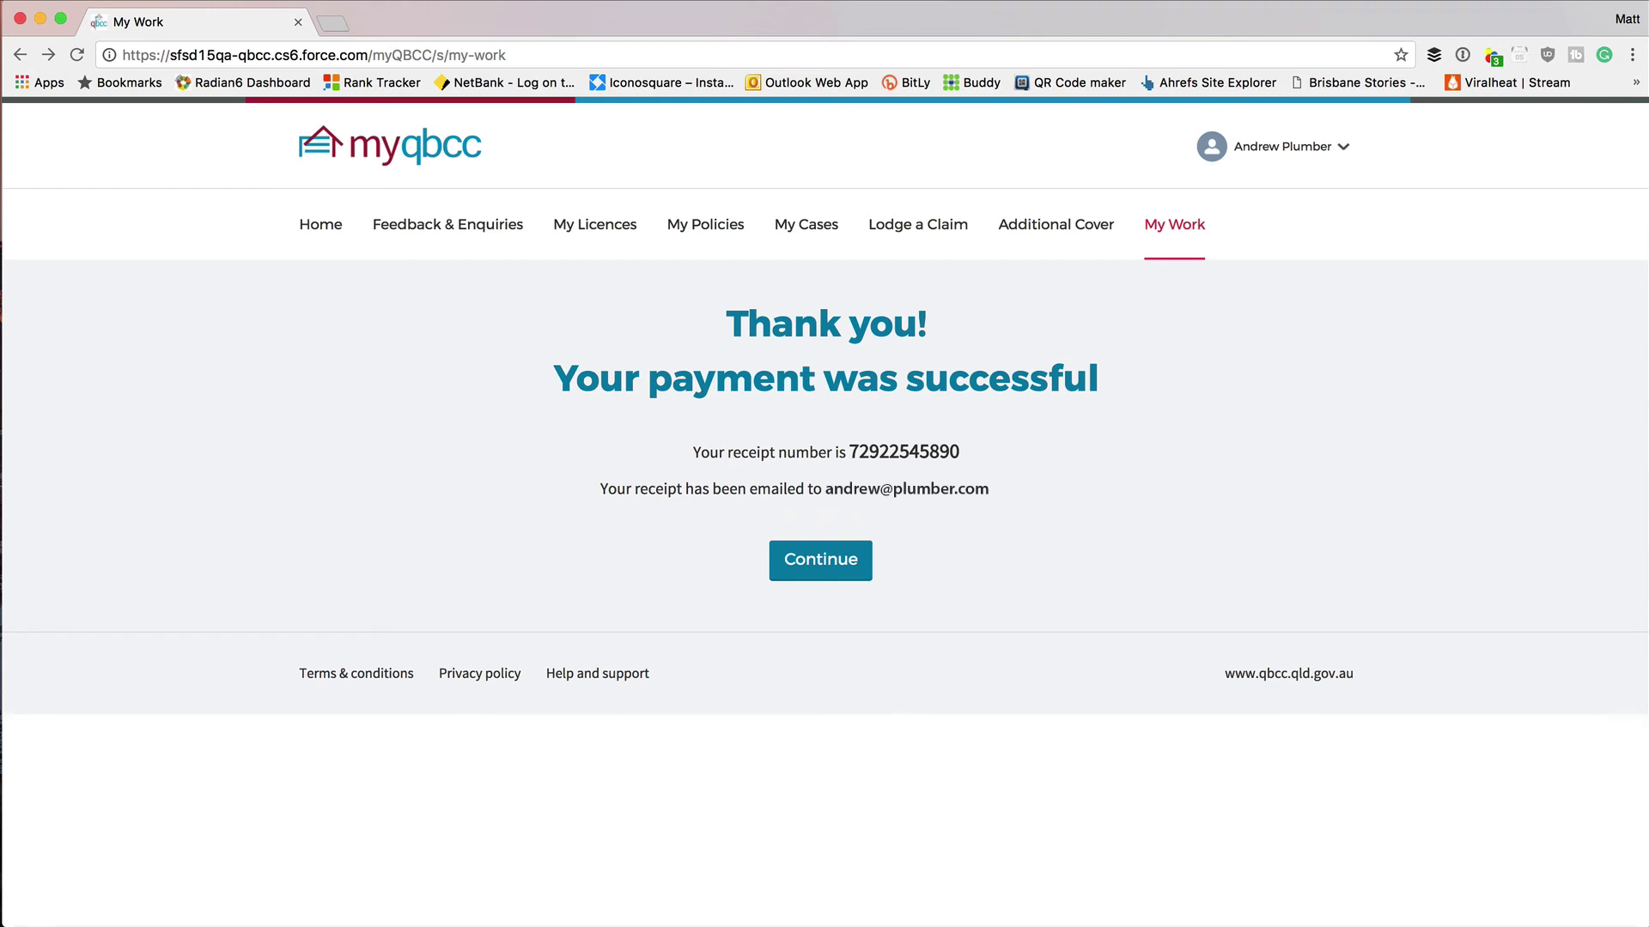